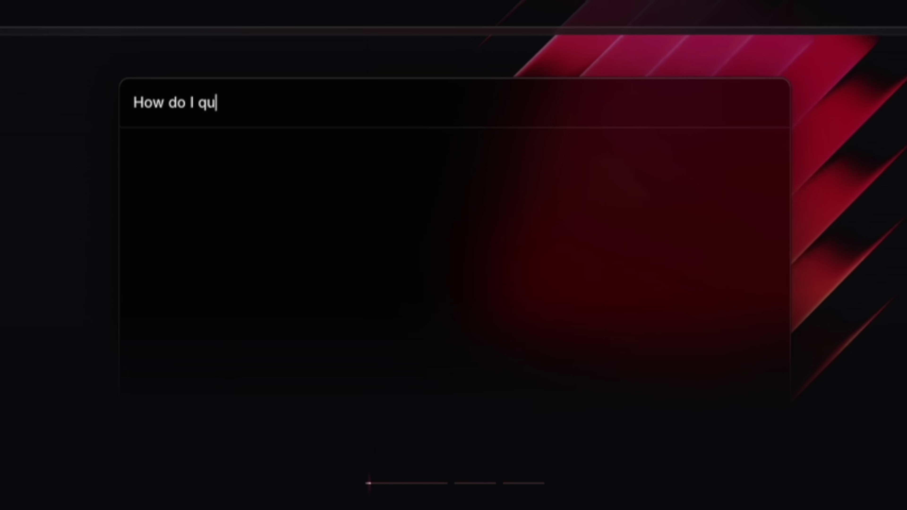
Step: Ask Raycast AI 'How do I quit Vim?' and submit the question
text(it Vim?)
key(Return)
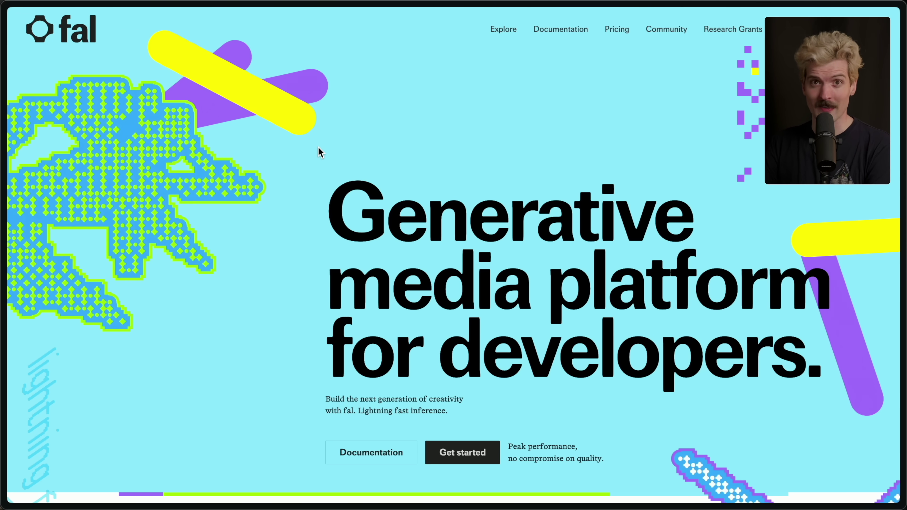
Step: Open the fal-ai/flux-pro/v1.1-ultra model from fal's Featured Models gallery
scroll(293, 148, down, 15)
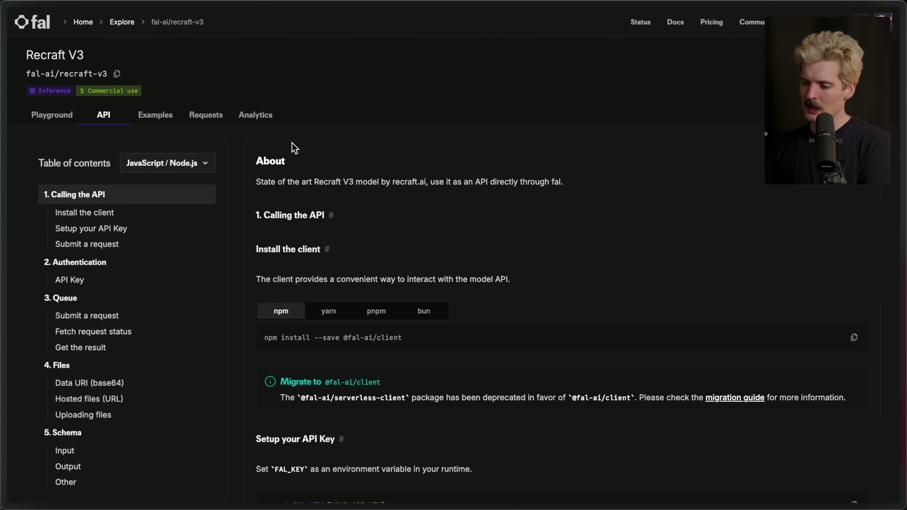
click(121, 24)
scroll(392, 332, down, 3)
scroll(392, 332, down, 3)
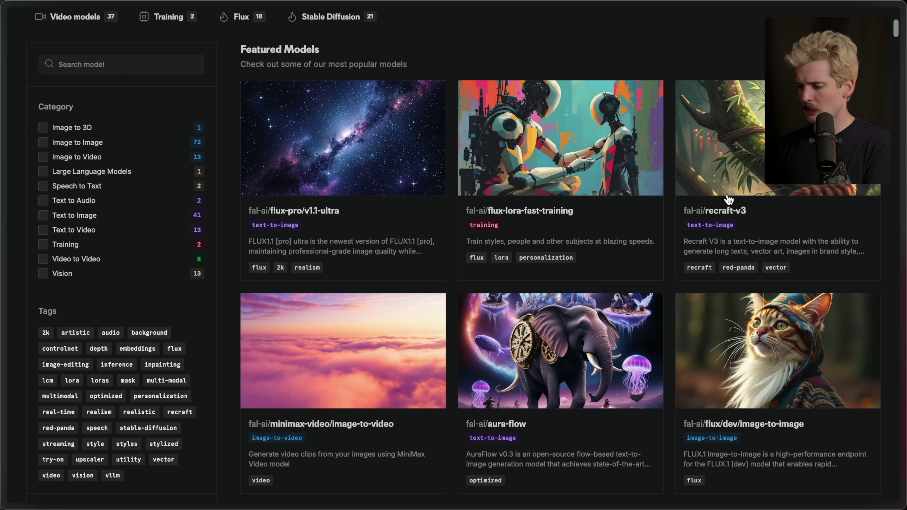
click(373, 186)
Step: Run the tiger-eye prompt to generate the FLUX image for $0.06, revealing additional settings
scroll(320, 266, down, 5)
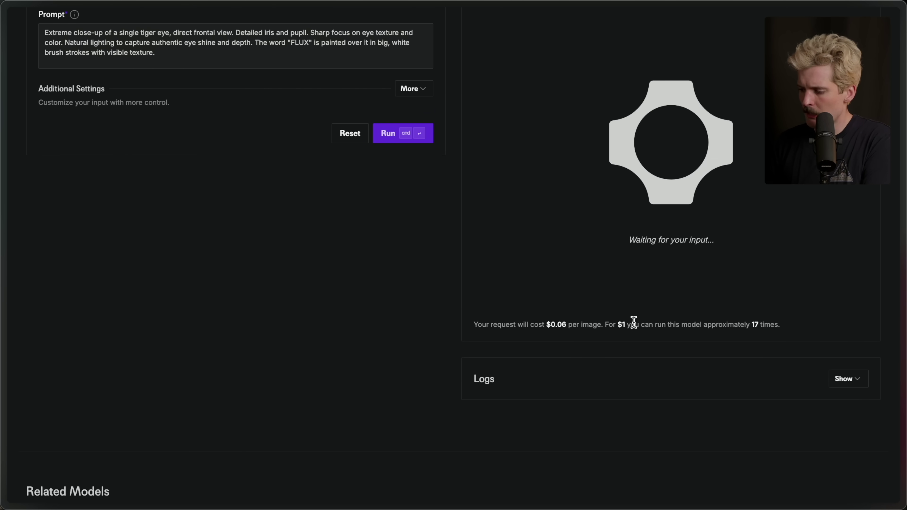
scroll(435, 267, up, 5)
click(405, 313)
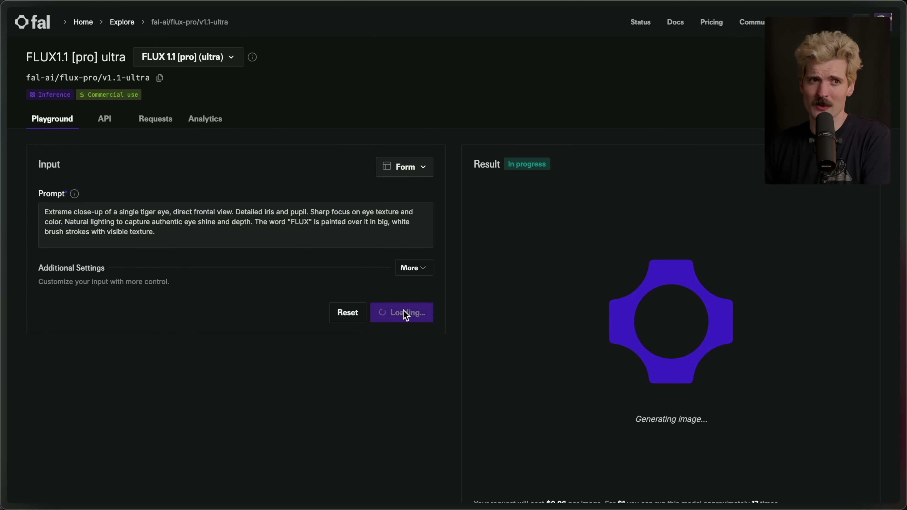
scroll(410, 311, down, 3)
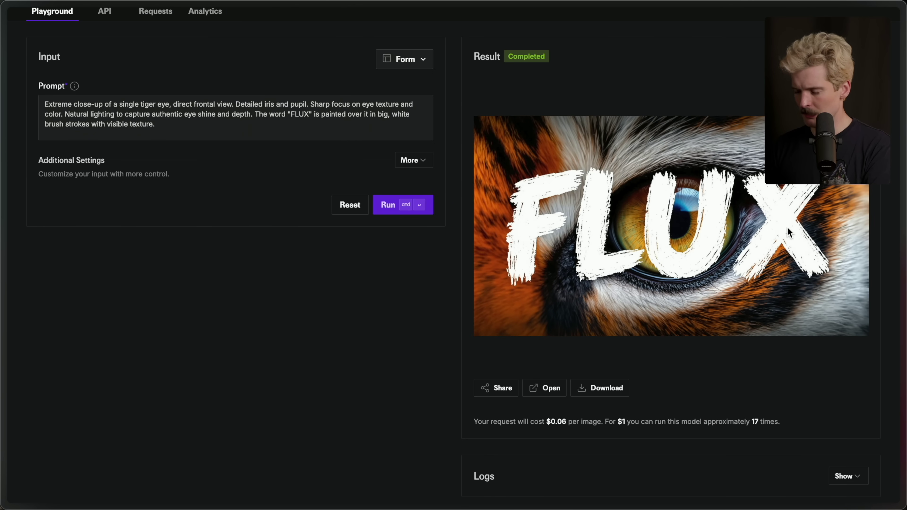
scroll(787, 227, up, 3)
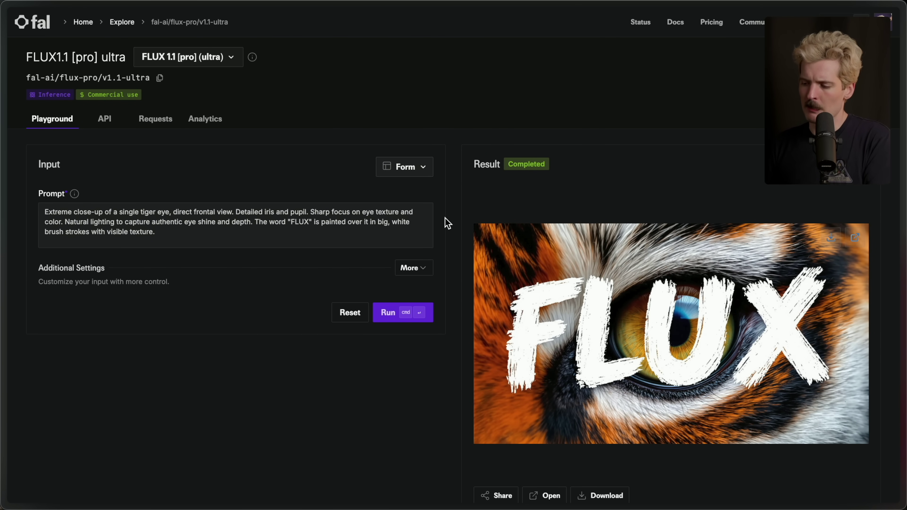
click(410, 268)
Step: Open the FLUX1.1 [pro] ultra API documentation and scroll through it
scroll(200, 345, down, 3)
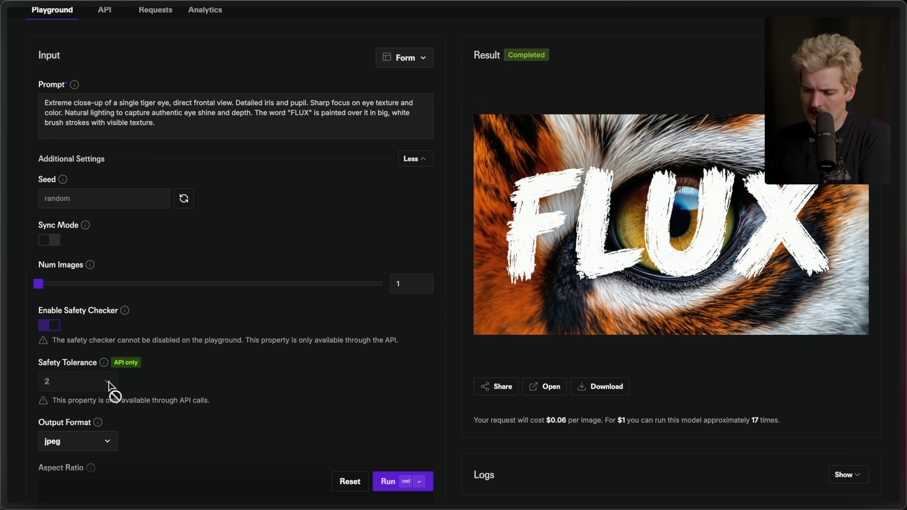
scroll(208, 351, up, 3)
click(103, 120)
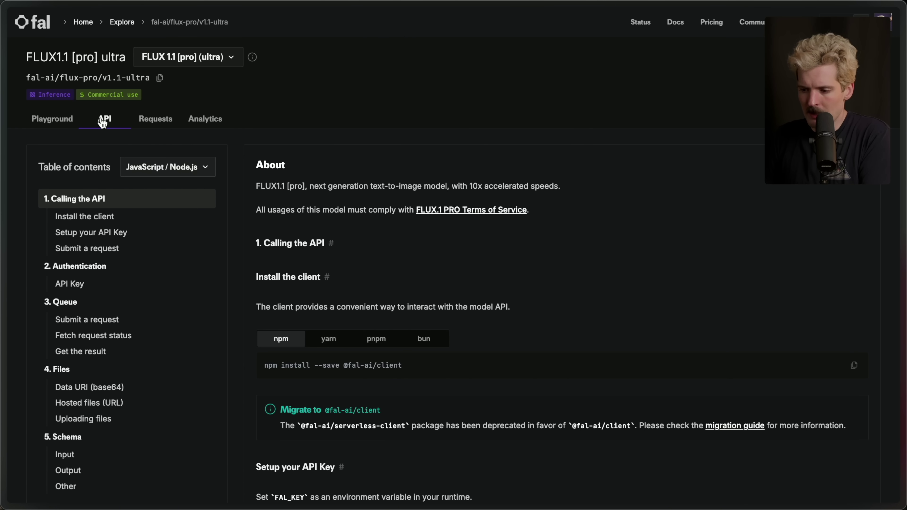
scroll(173, 250, down, 10)
scroll(173, 250, down, 9)
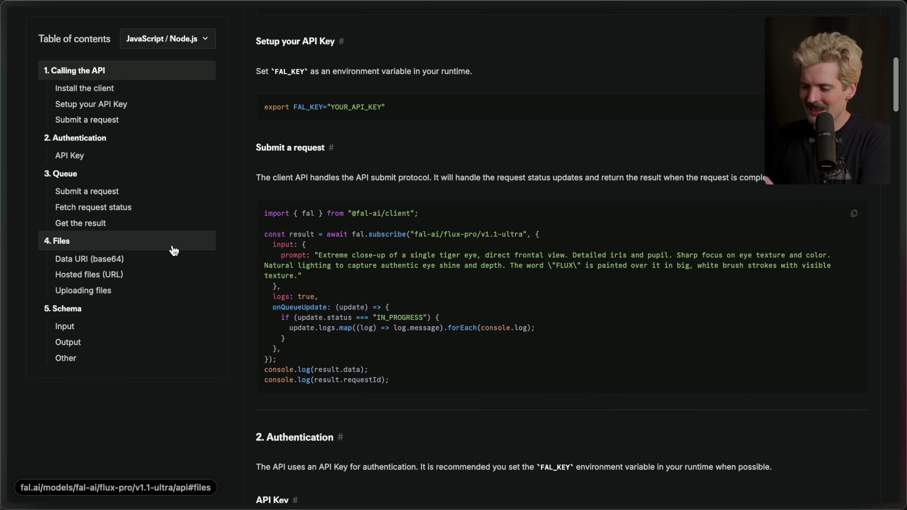
scroll(380, 247, down, 12)
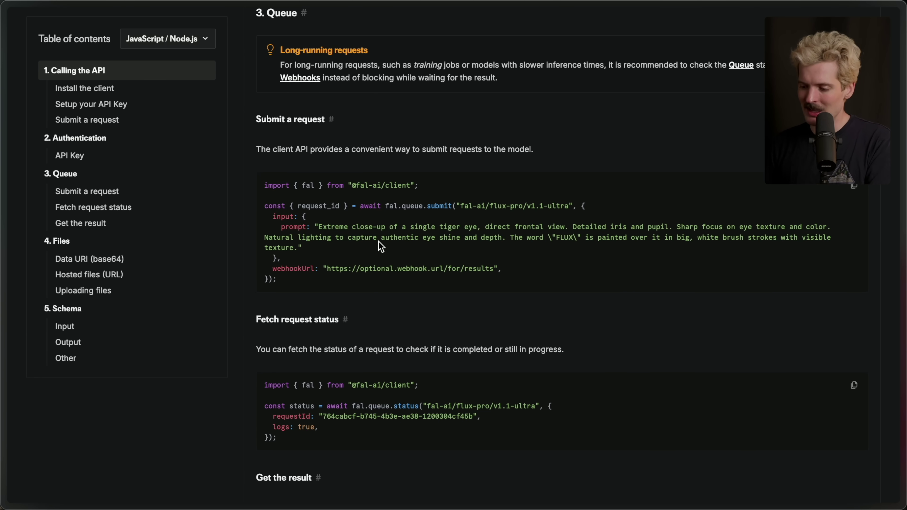
scroll(381, 246, up, 20)
Step: Switch the code samples to HTTP (cURL), then flip to Playground and back to API
click(131, 167)
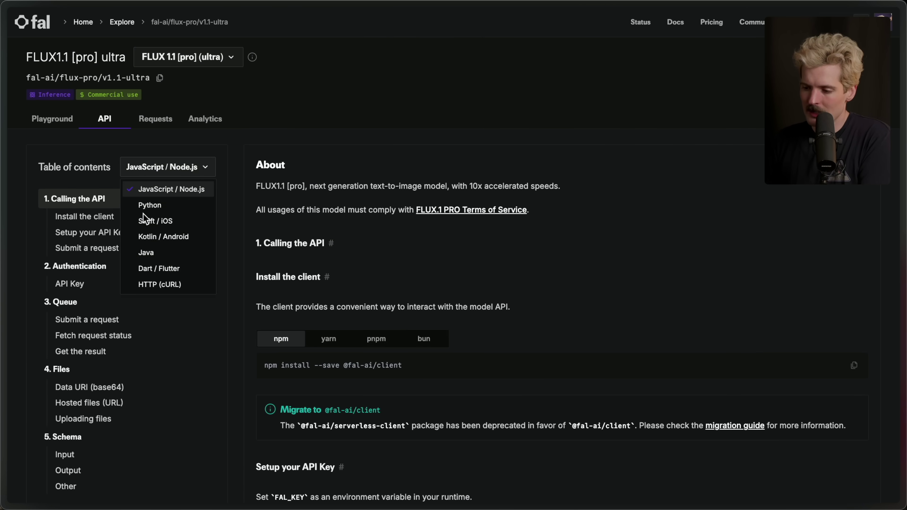
click(166, 284)
scroll(311, 334, down, 4)
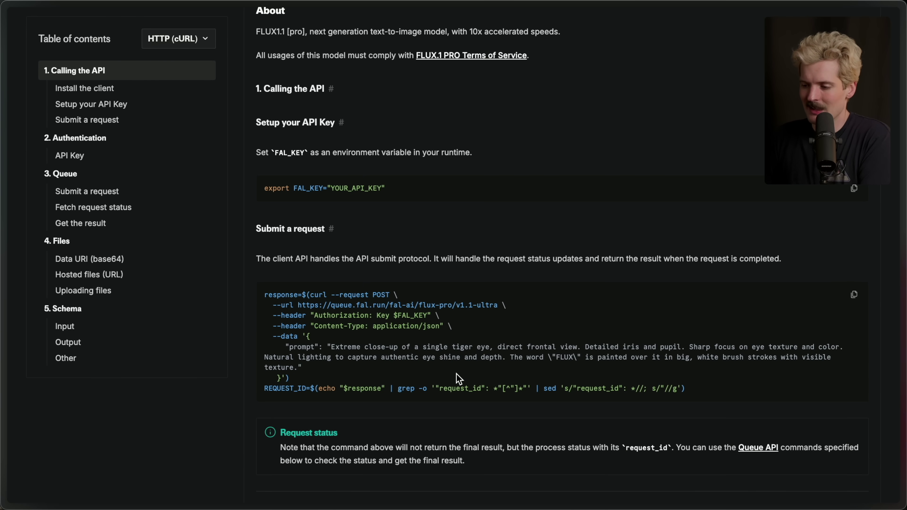
scroll(458, 378, up, 4)
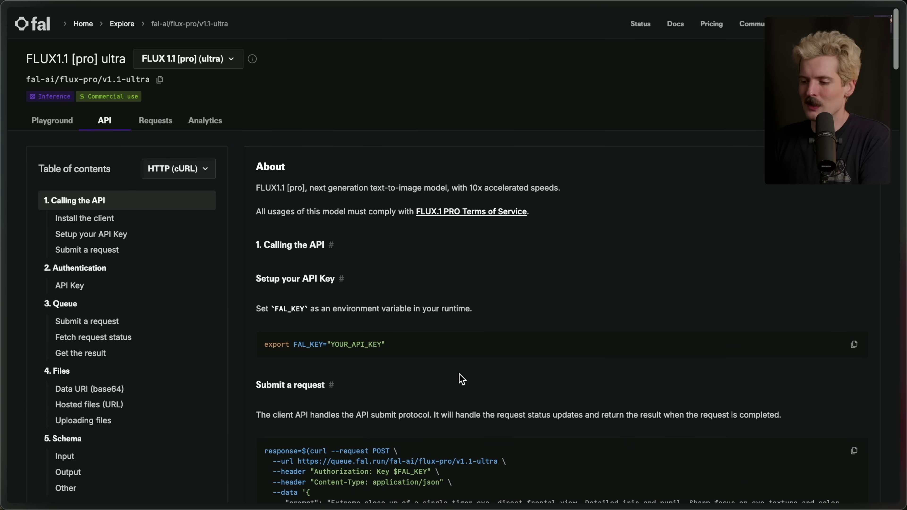
click(61, 117)
click(107, 121)
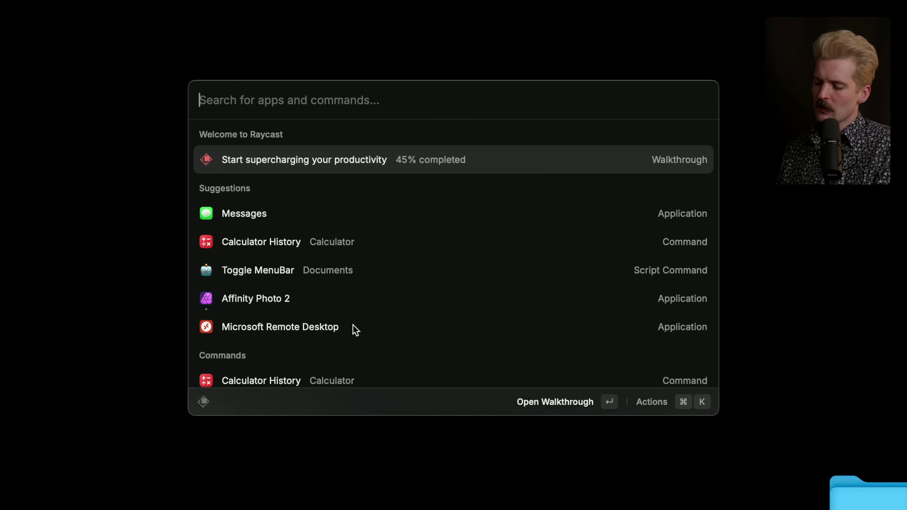
Step: Launch Affinity Photo 2 by searching 'affi', then close its untitled document
text(affi)
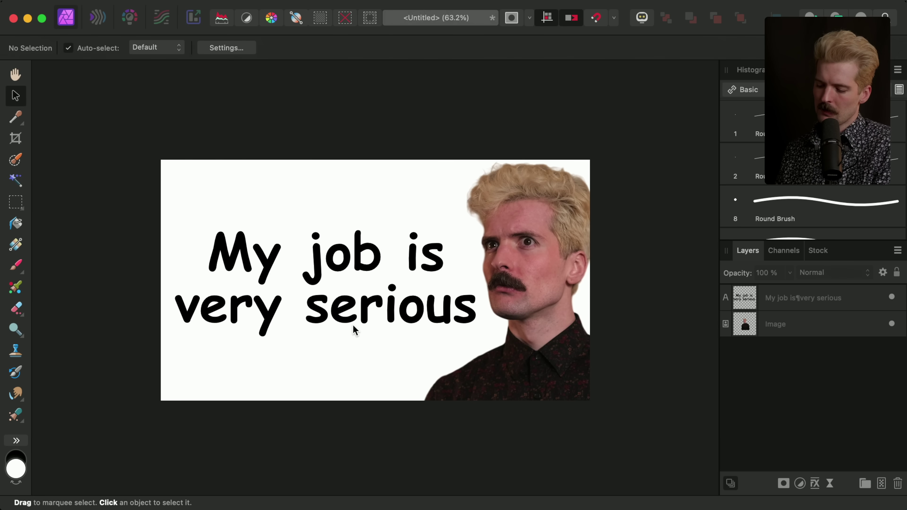
key(super+w)
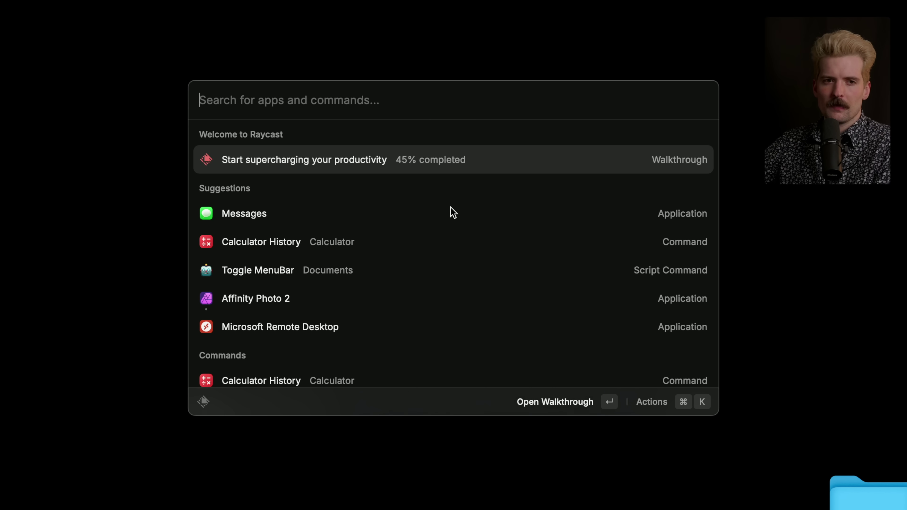
Step: Open Calculator History via 'calc' and record 1821 + 4 = 1,825
text(calc)
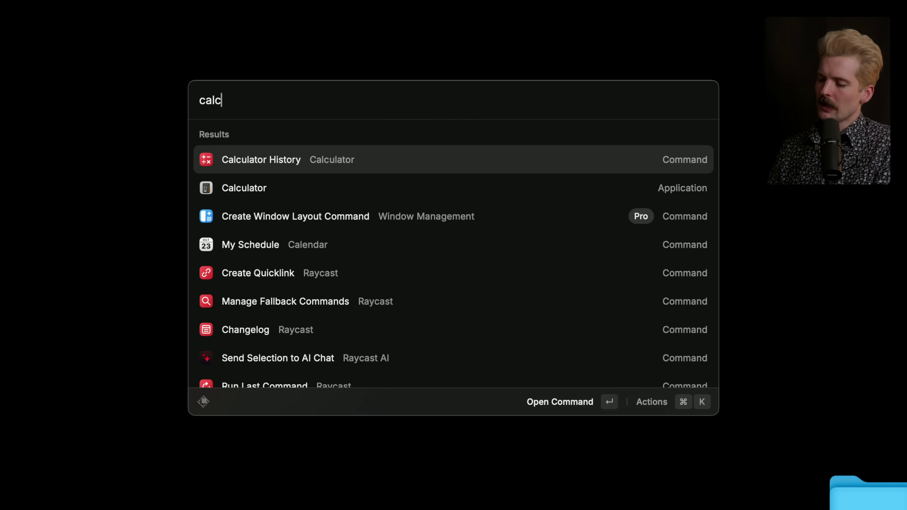
key(Return)
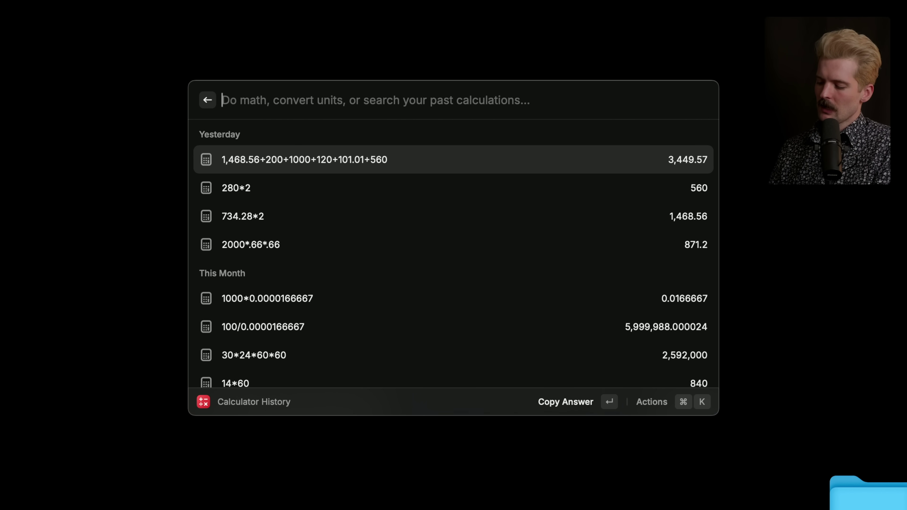
text(1821 + )
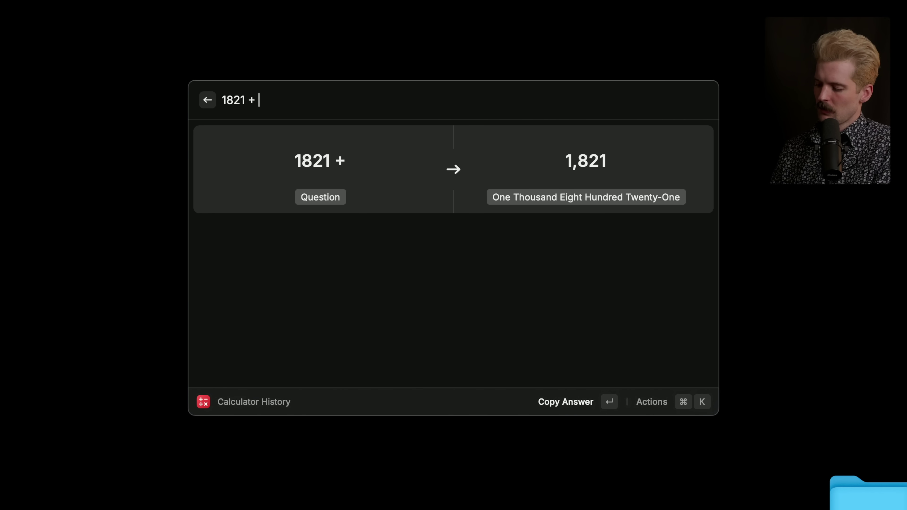
text(4)
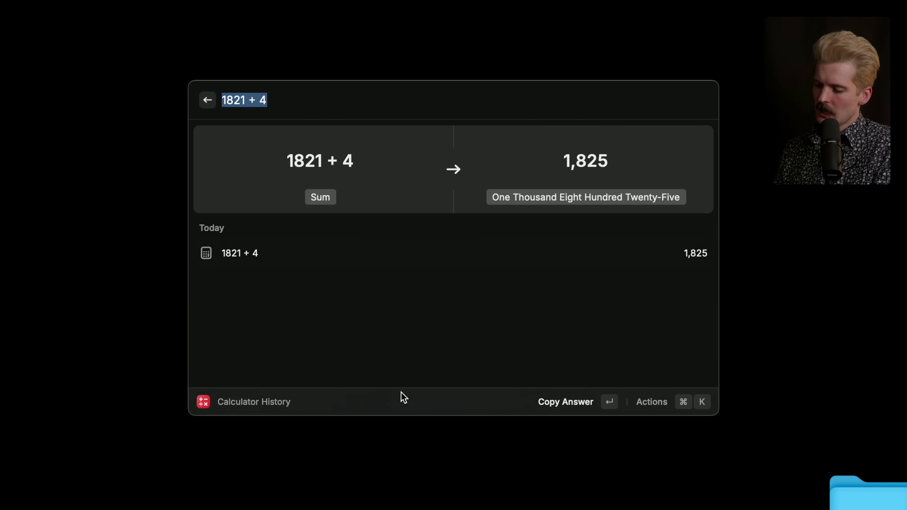
click(378, 246)
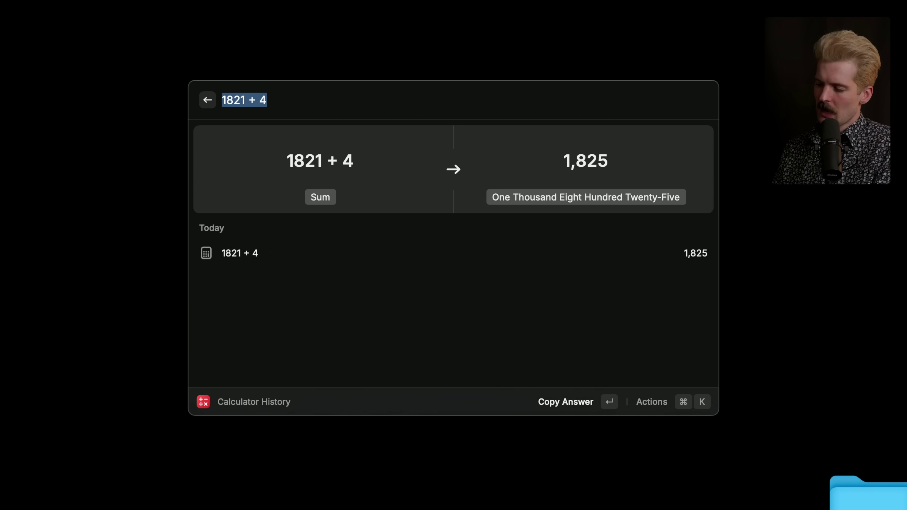
key(BackSpace)
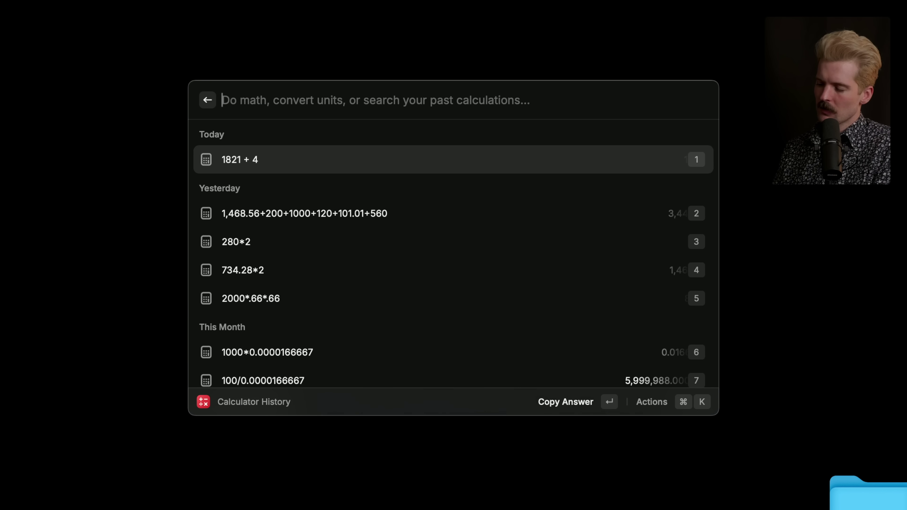
Step: Filter the history by 182, view the numbered shortcuts, then clear back to root search
text(182)
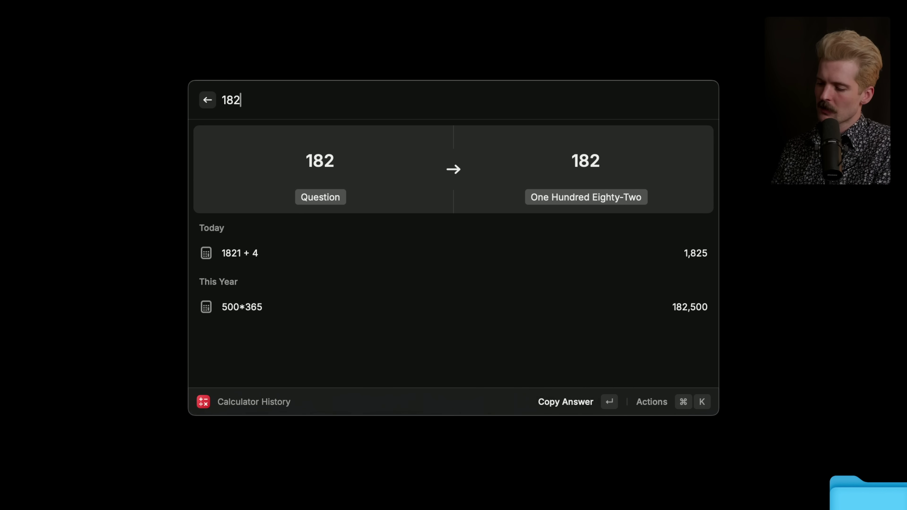
text(1)
key(BackSpace)
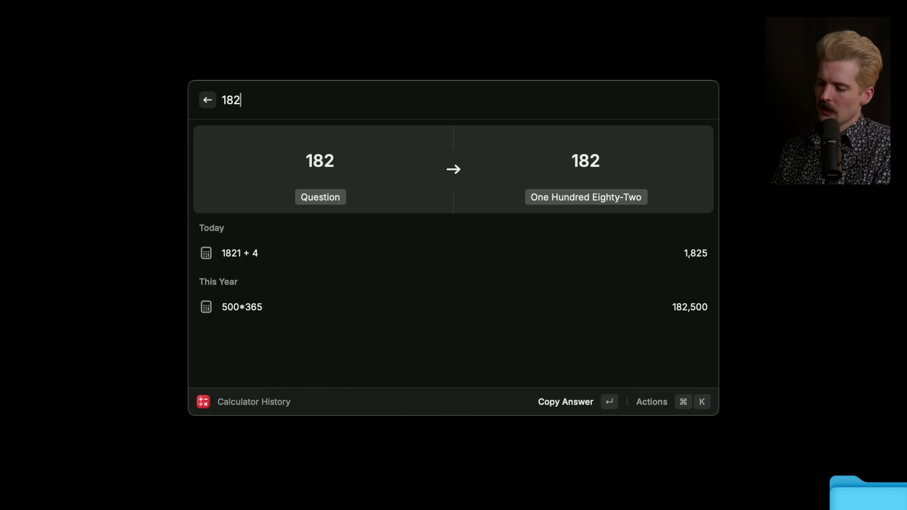
key(super)
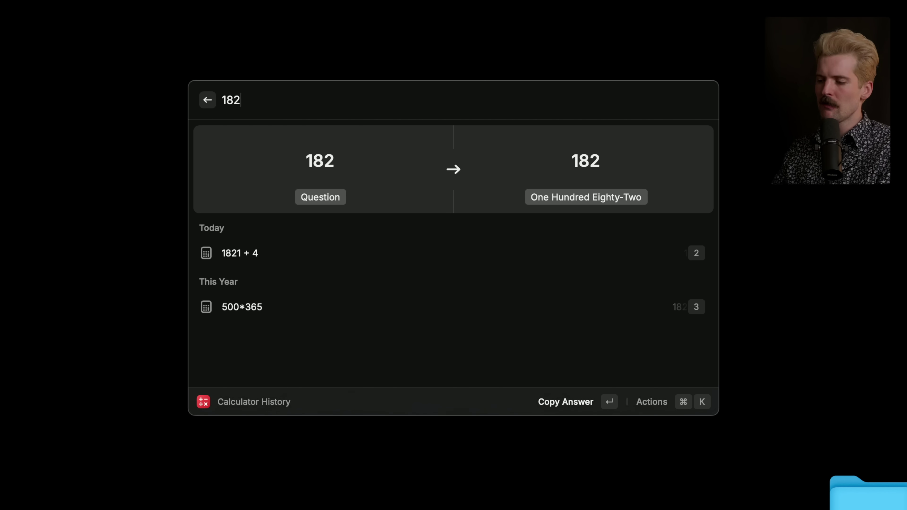
key(super+a)
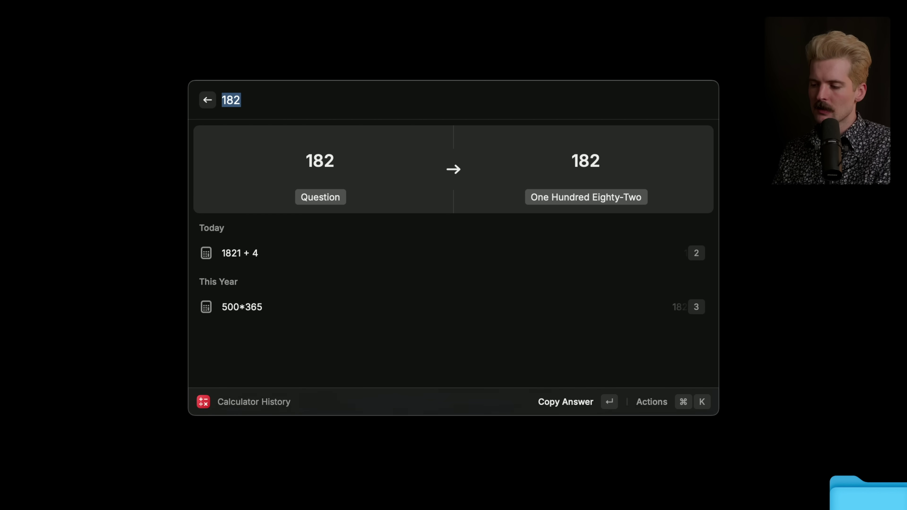
key(super)
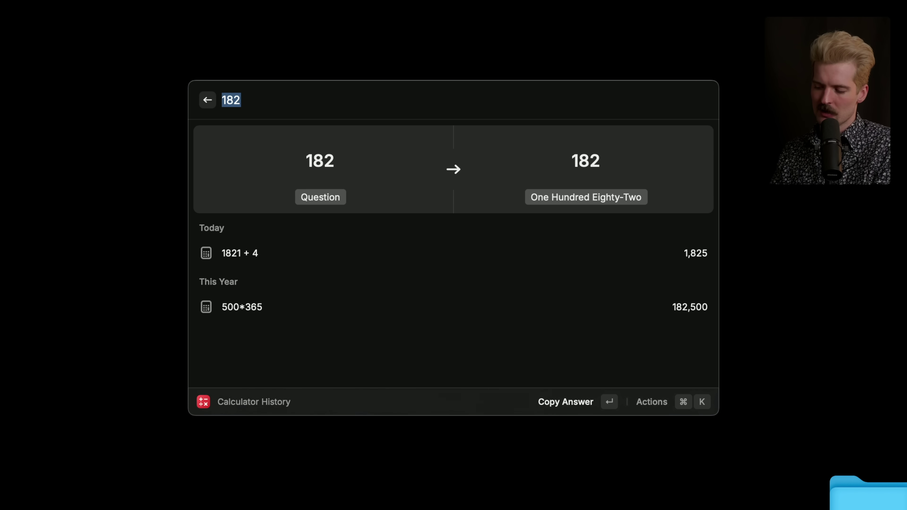
key(super)
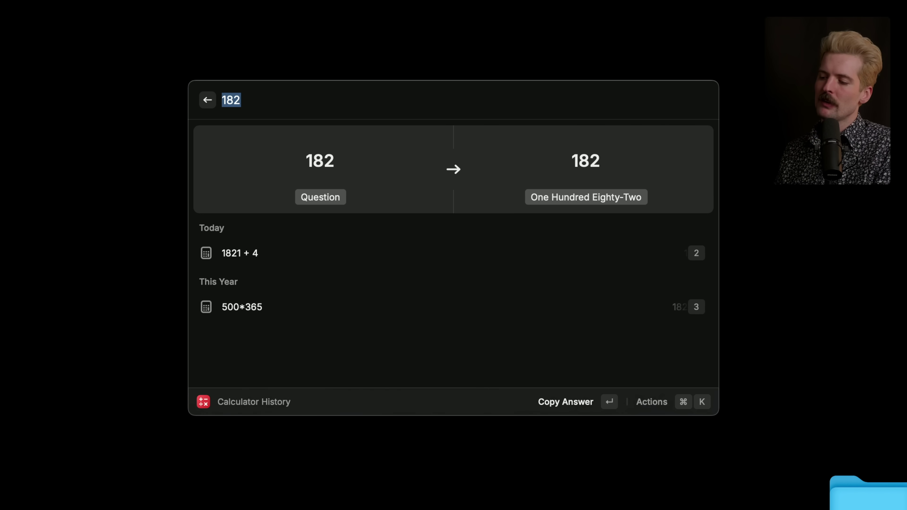
key(BackSpace)
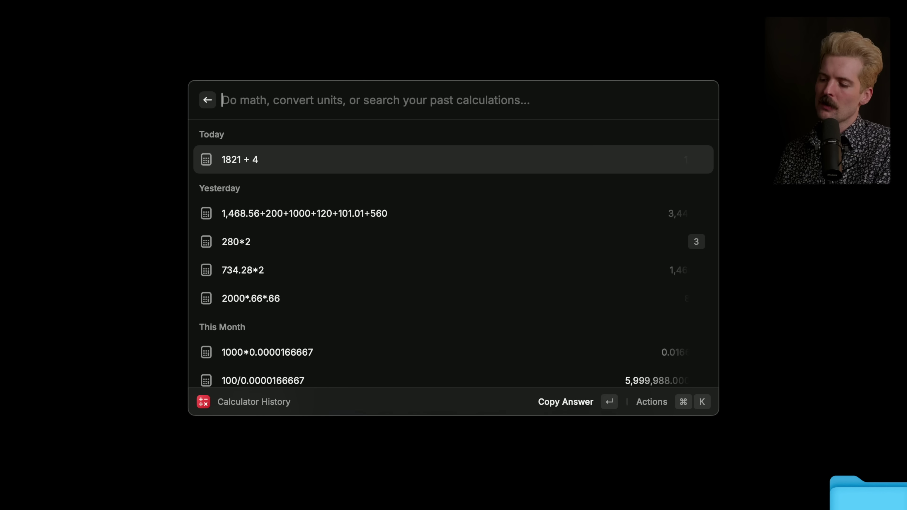
key(BackSpace)
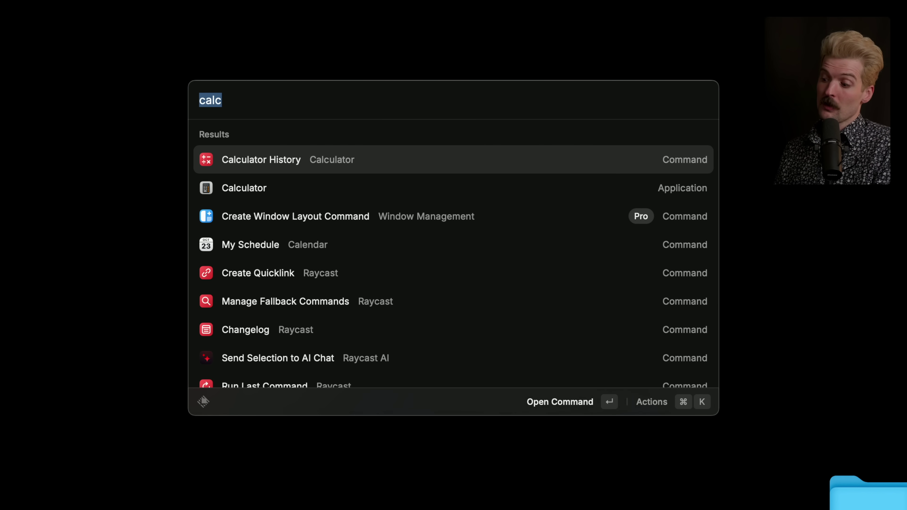
Step: Dismiss the launcher and open Rectangle's window layout list in the menu bar
click(295, 216)
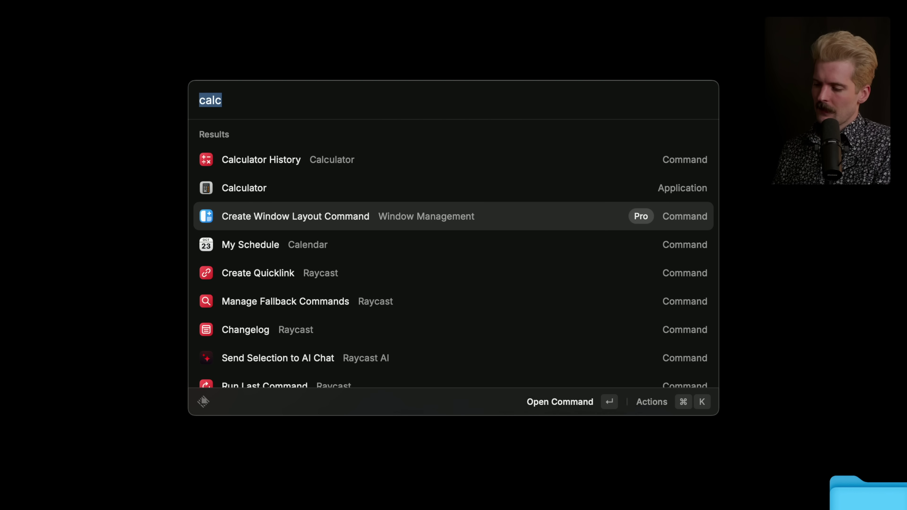
key(BackSpace)
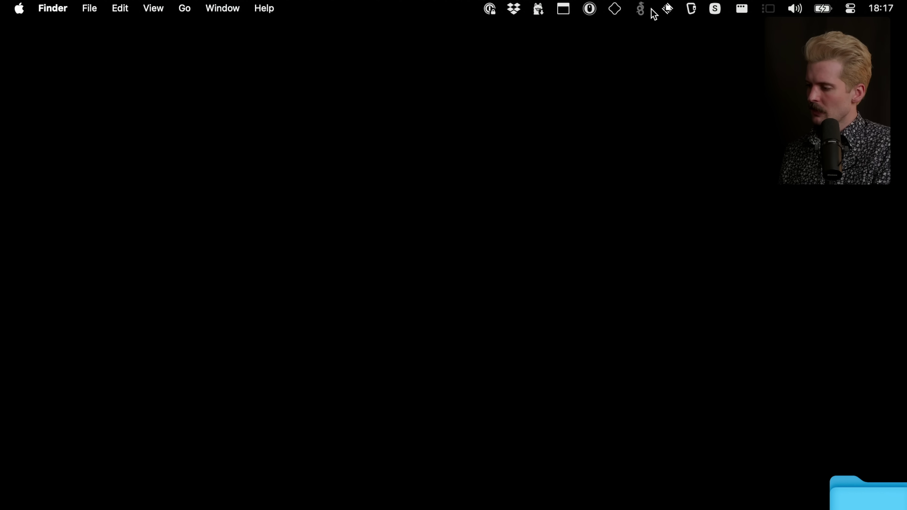
click(746, 10)
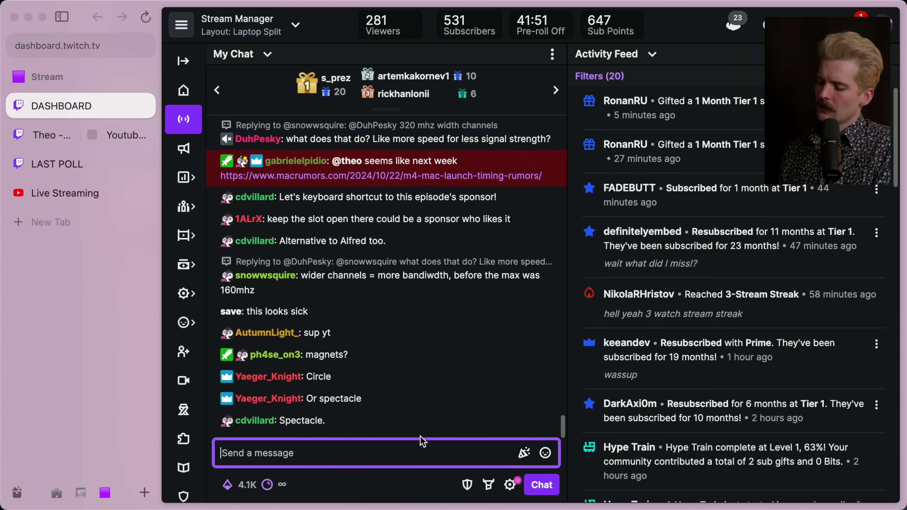
Step: Snap Arc left and Notion right, maximise Arc, and reopen the launcher over Twitch
click(420, 445)
key(ctrl+alt+Left)
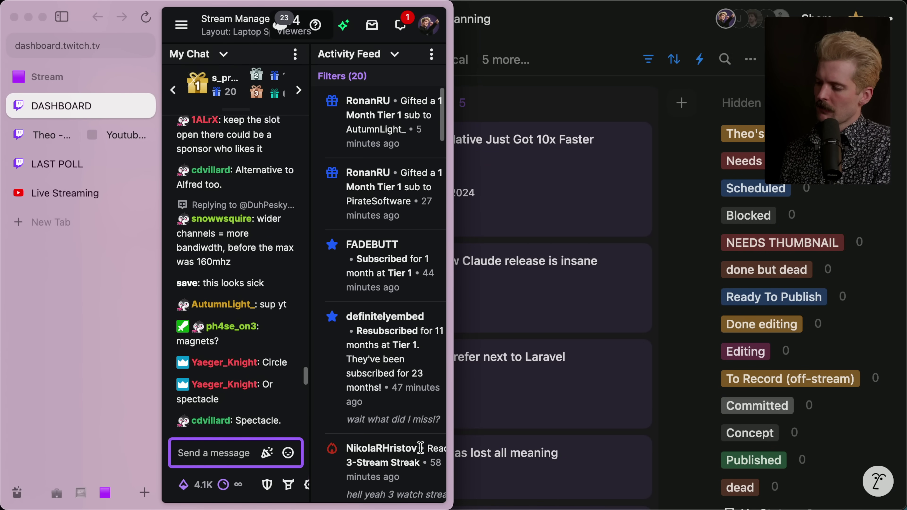
key(super+Tab)
key(super+Tab)
key(ctrl+alt+Right)
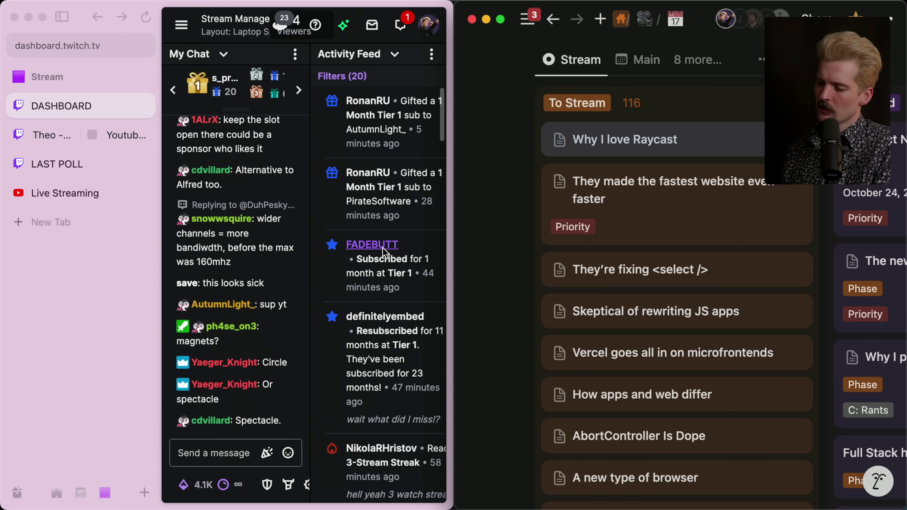
double_click(66, 355)
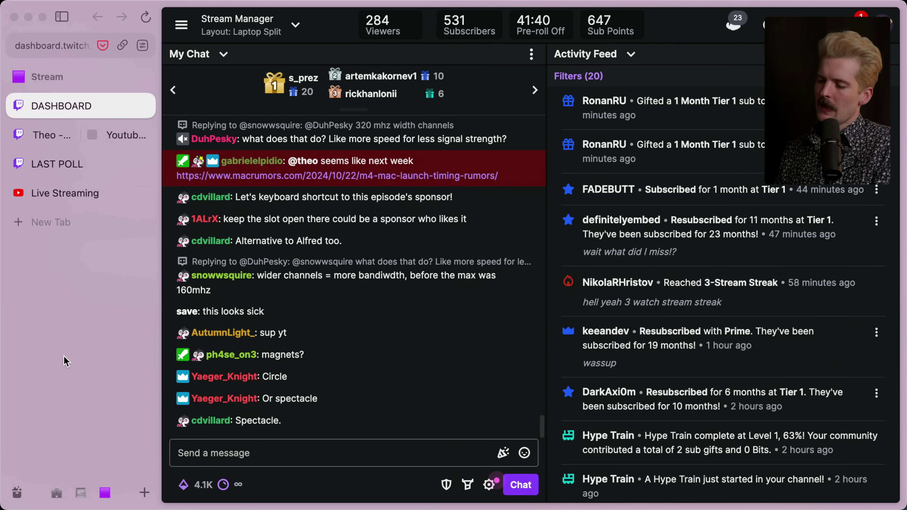
key(super+Tab)
key(super+space)
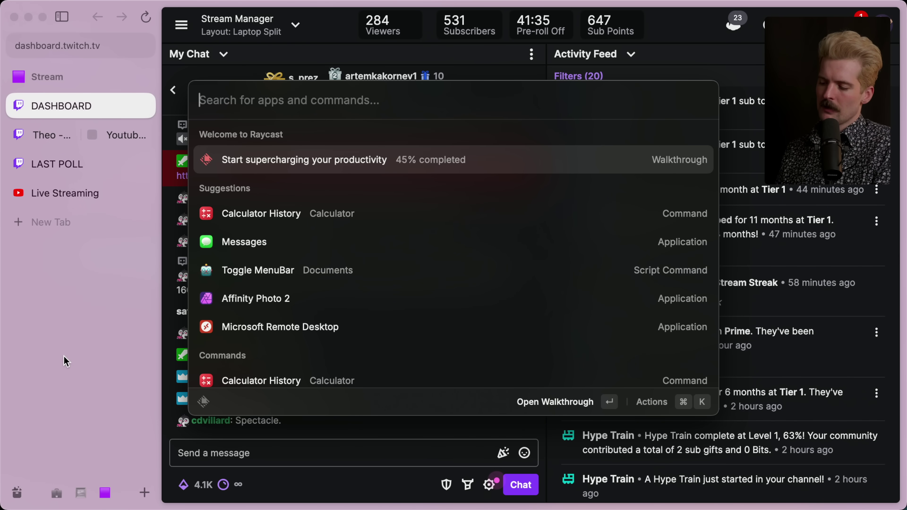
Step: Reopen the launcher and enter 'ex' to open Raycast Settings on the Extensions tab
key(Escape)
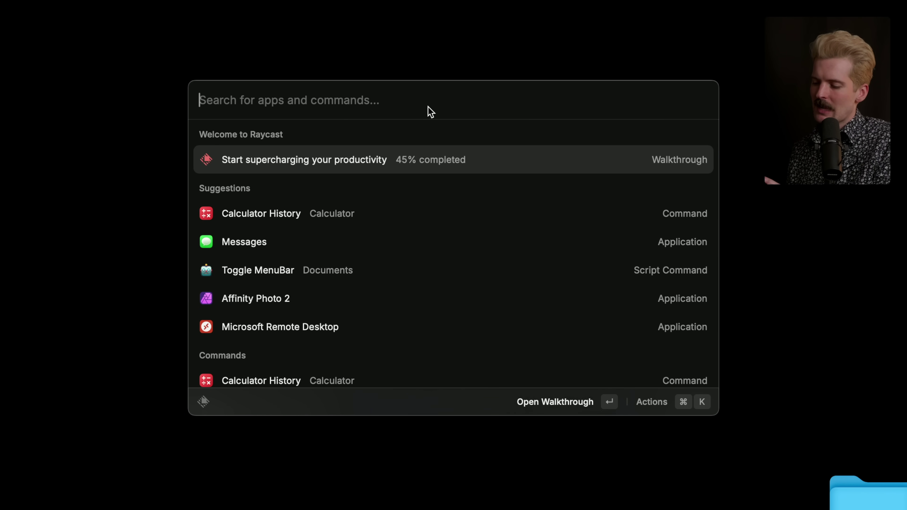
mouse_move(441, 96)
mouse_down()
mouse_move(299, 211)
mouse_move(444, 136)
mouse_move(442, 104)
mouse_up()
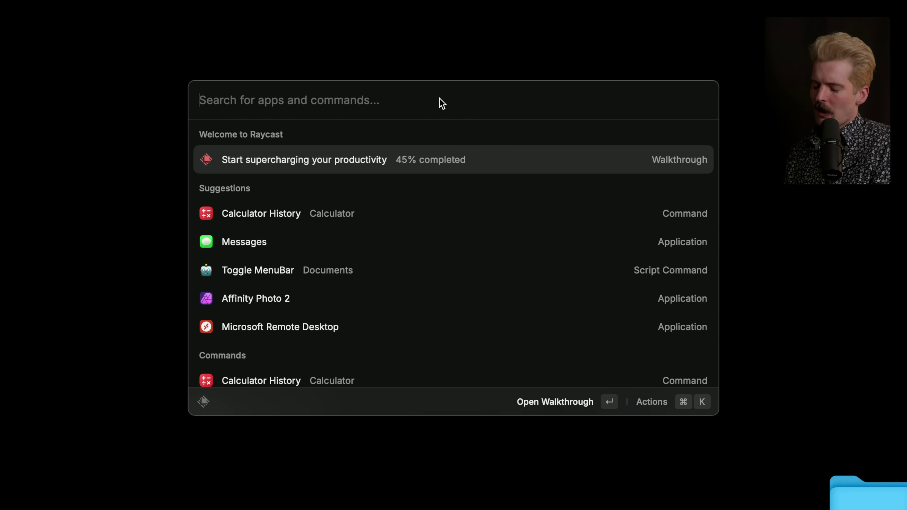
text(ext)
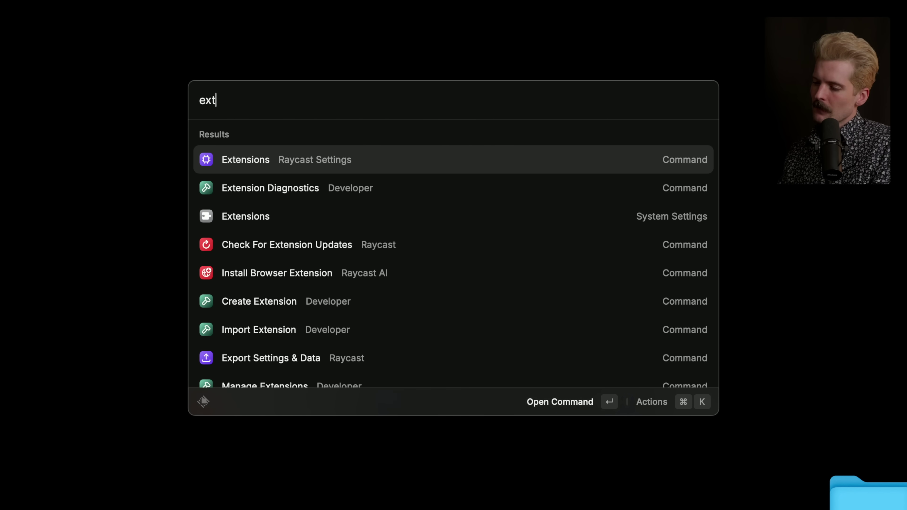
key(Return)
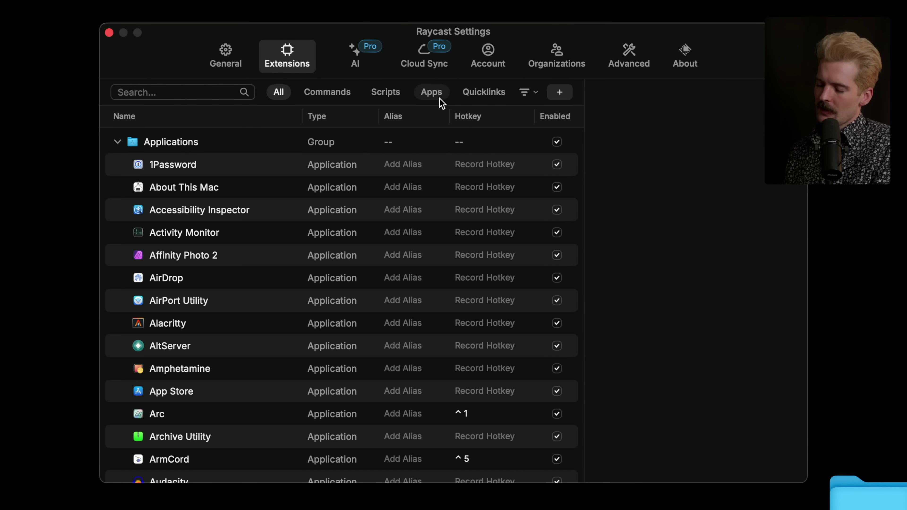
Step: Collapse Applications, scroll the extensions list including Toggle MenuBar and UploadThing, then re-expand Applications
click(118, 142)
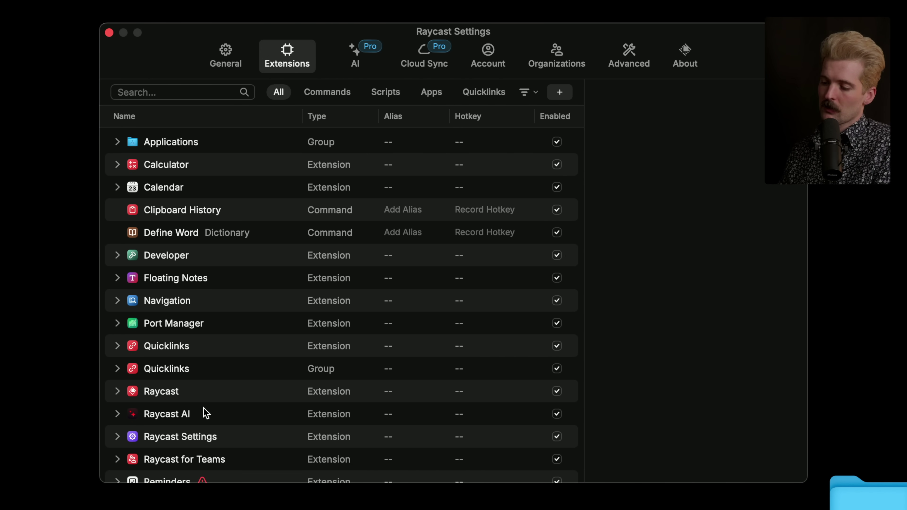
scroll(204, 414, down, 10)
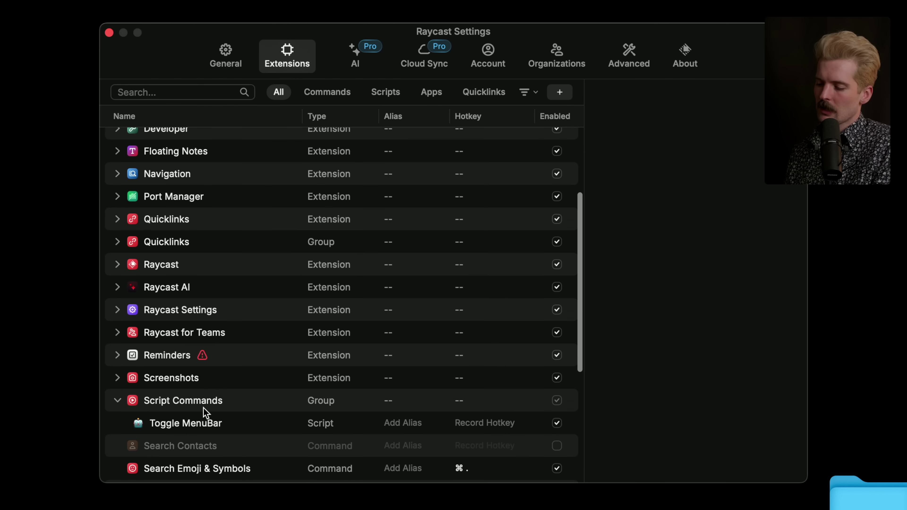
scroll(200, 443, down, 2)
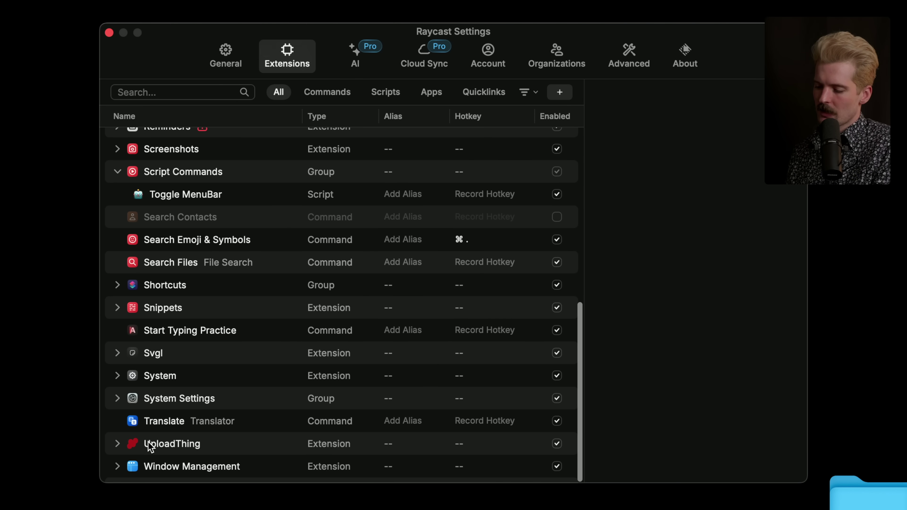
scroll(216, 308, up, 15)
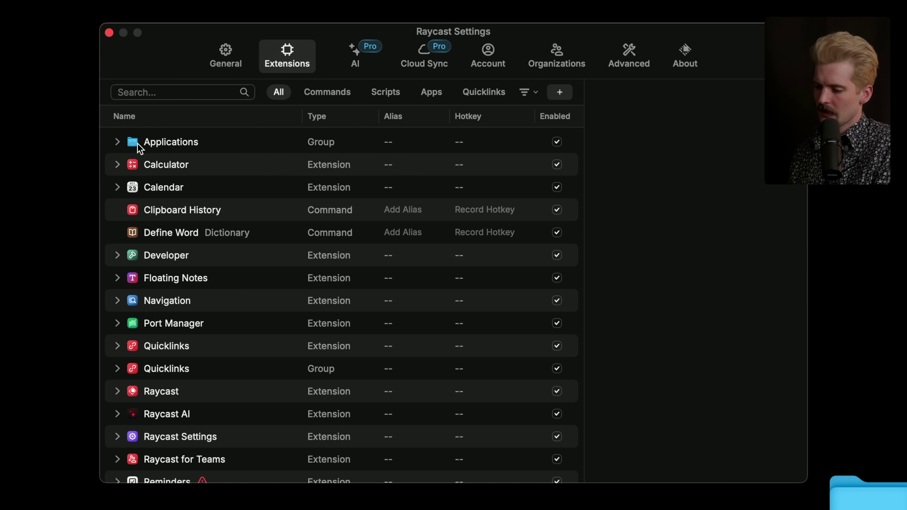
click(118, 143)
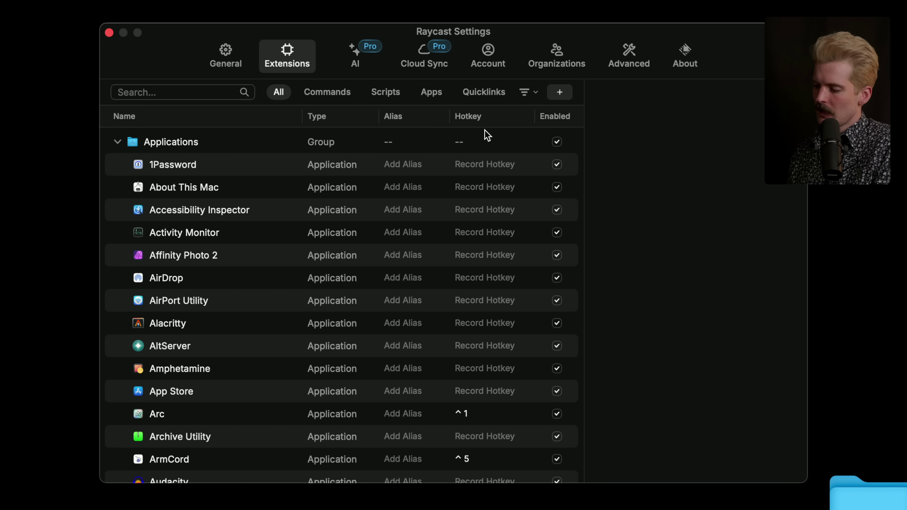
Step: Scroll the Applications hotkeys: Arc ^1, Ghostty ^2, Cursor ^3, ArmCord ^5
scroll(470, 420, down, 4)
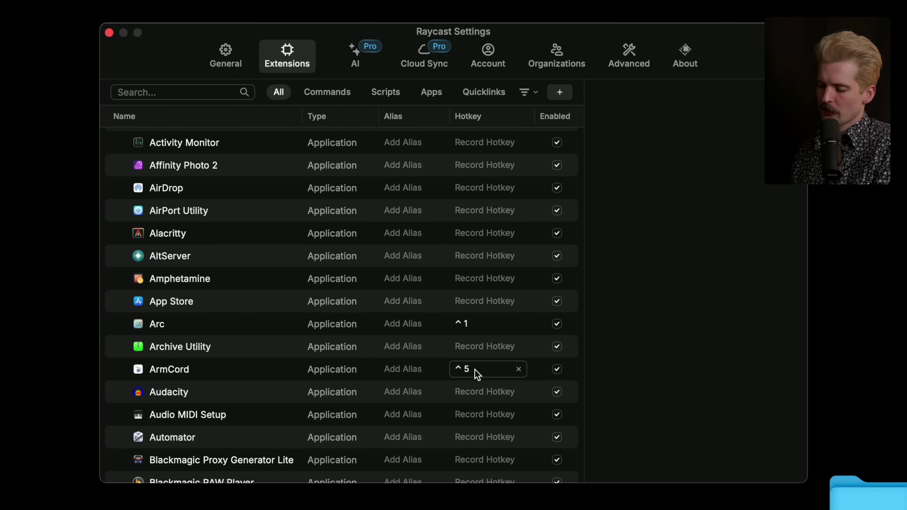
scroll(478, 373, down, 10)
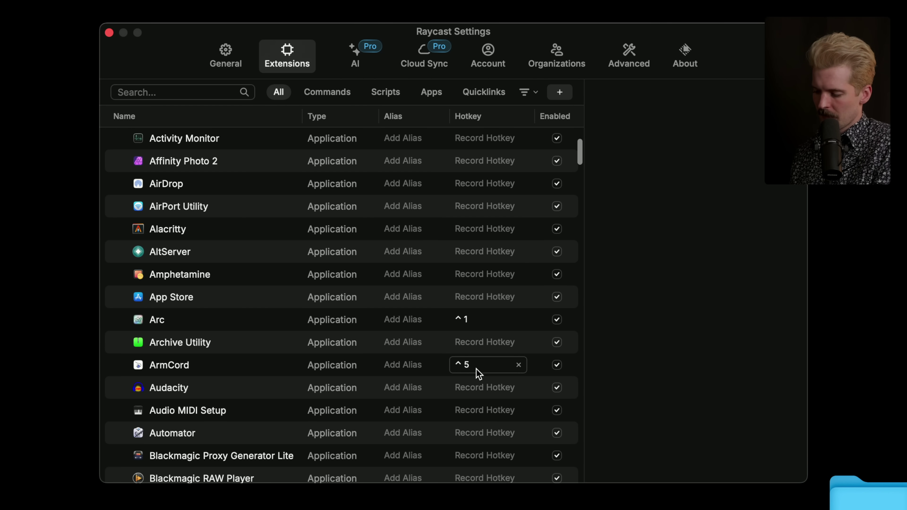
scroll(478, 373, down, 6)
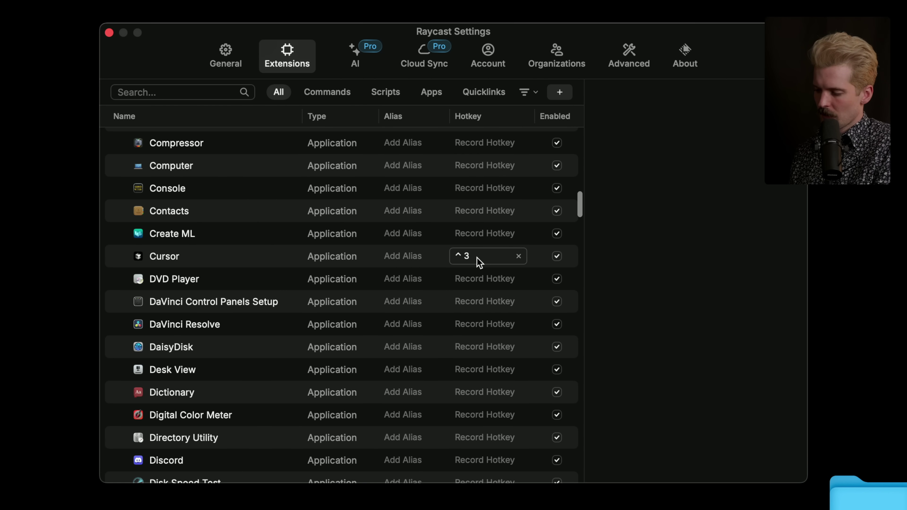
scroll(478, 259, down, 1)
scroll(476, 255, down, 13)
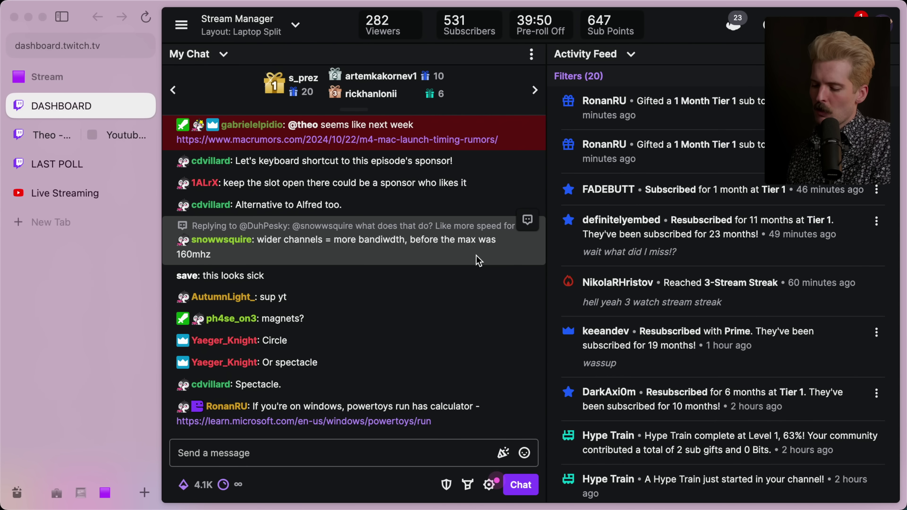
Step: Cycle with Cmd+Tab between the Twitch dashboard and the Cursor editor showing page.tsx
key(super+Tab)
key(super+Tab)
key(super+Tab)
key(super+Tab)
key(super+Tab)
key(super+Tab)
key(super+Tab)
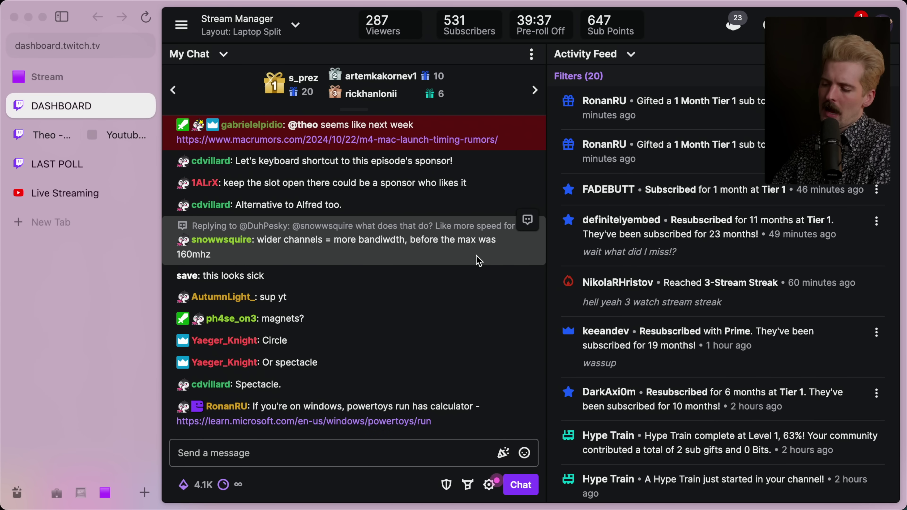
key(super+Tab)
key(super+shift+Tab)
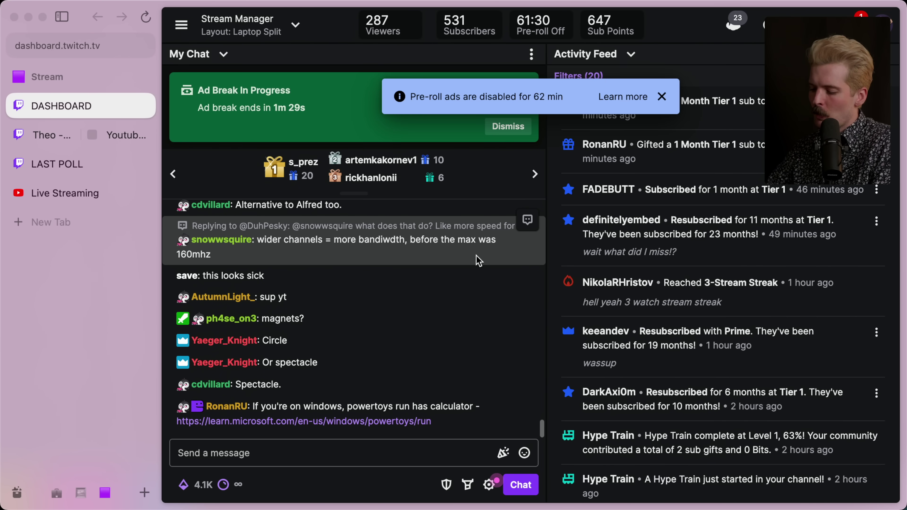
key(super+Tab)
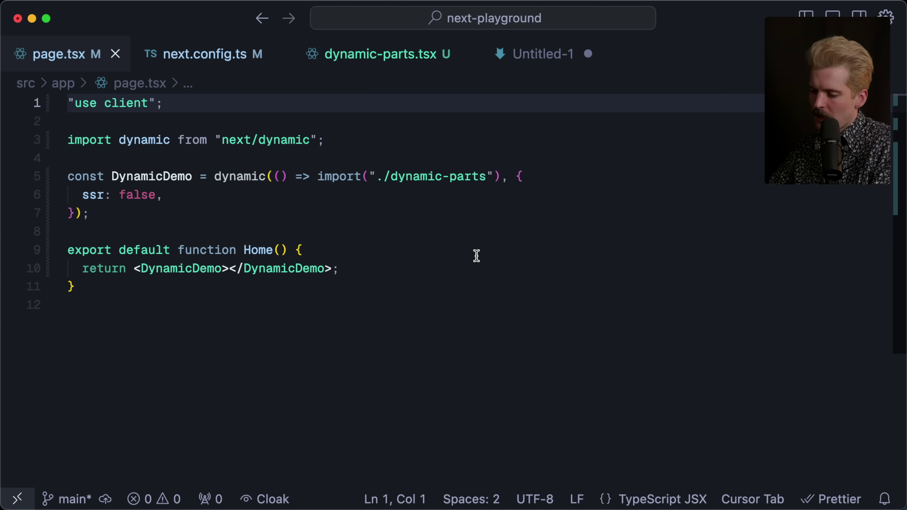
key(super+Tab)
key(super+Tab)
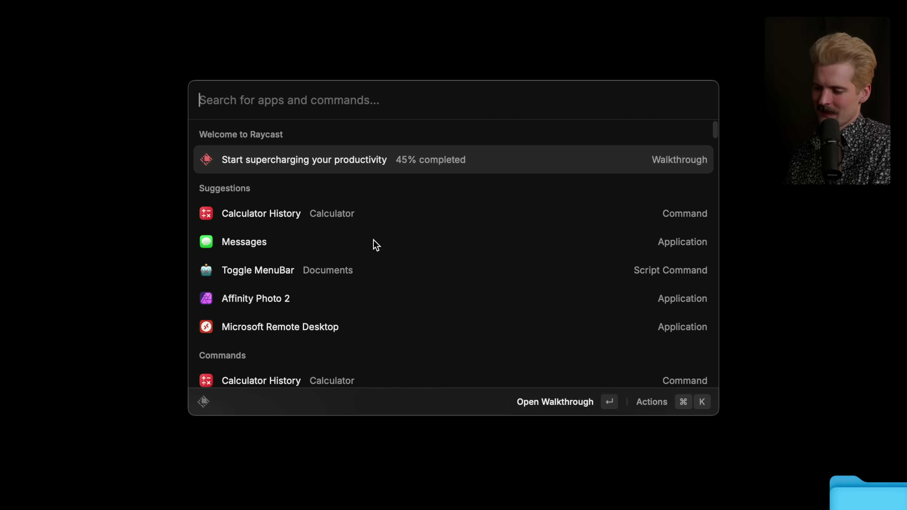
Step: Clear the 'svgl' search, launch Affinity Photo 2 via 'affini' and create a 1920 × 1080 px document
text(svg)
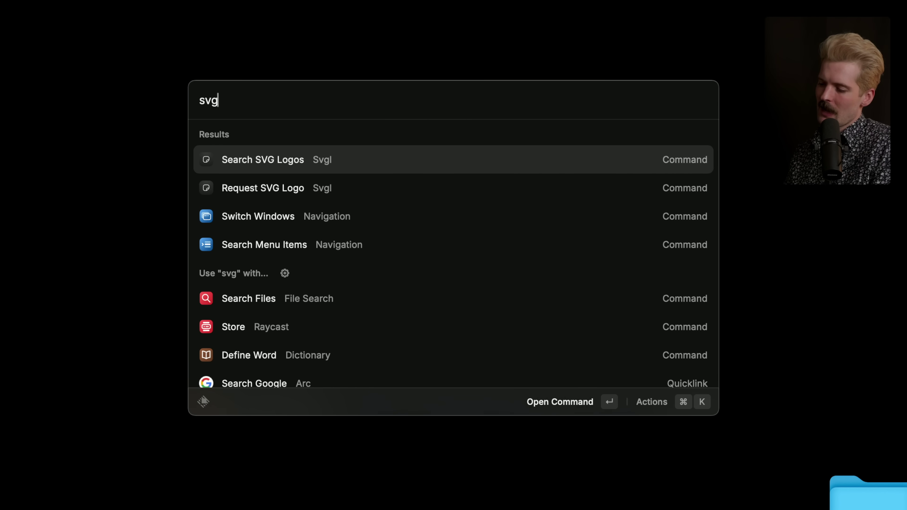
text(l)
key(super+a)
key(Escape)
key(super+space)
text(af)
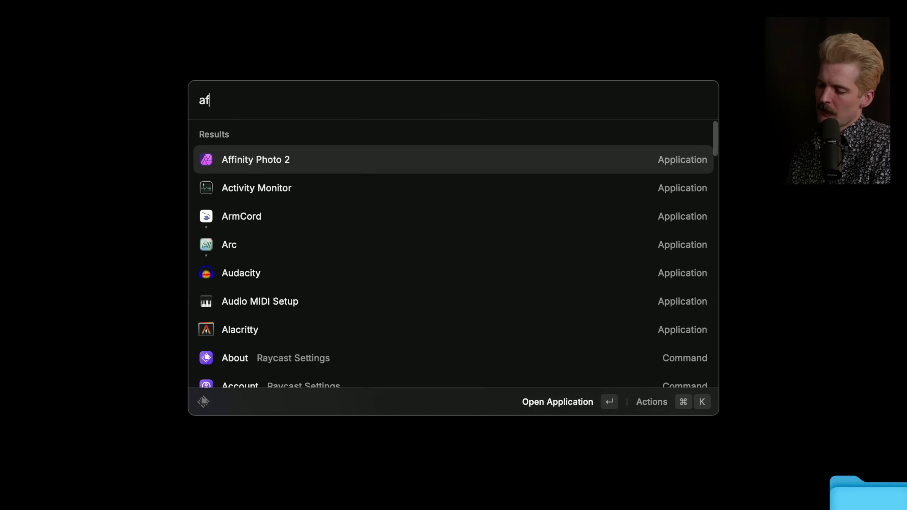
text(fini)
key(Return)
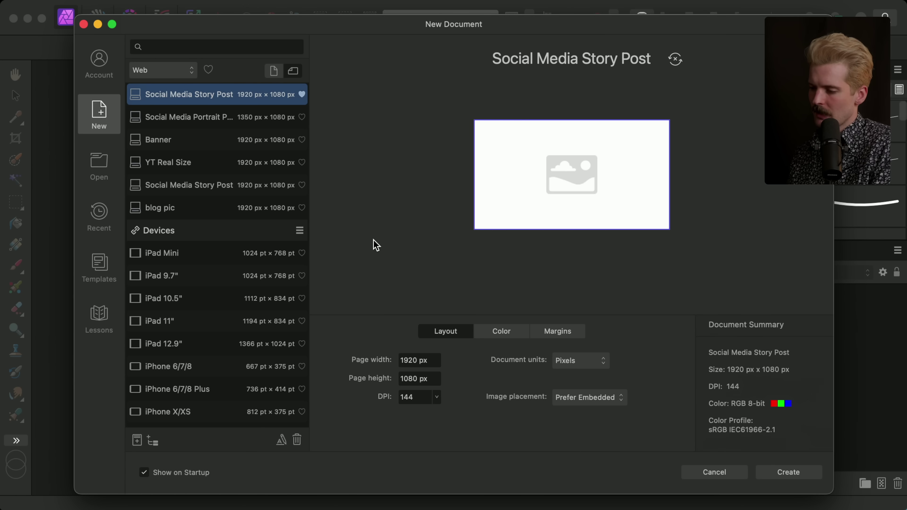
key(Return)
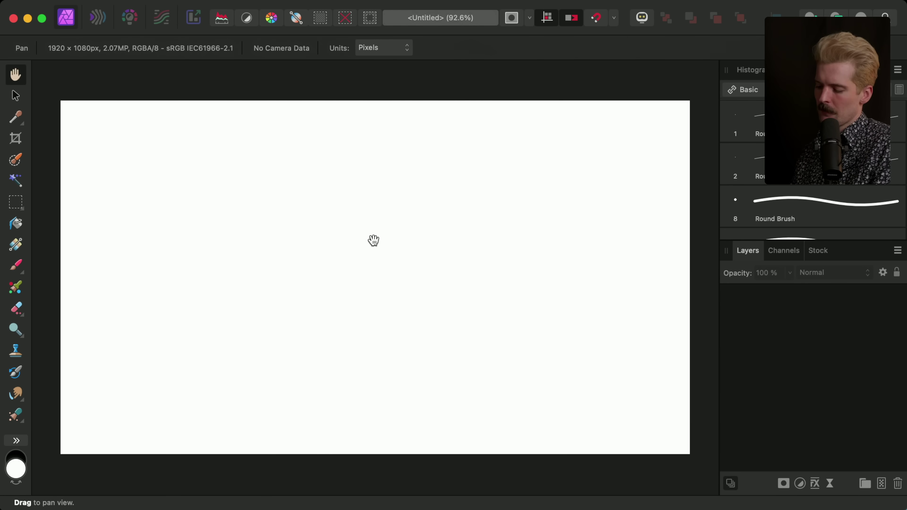
key(alt+space)
Step: Copy the Raycast logo SVG using Raycast's SVG logo search for 'rayc'
text(svg)
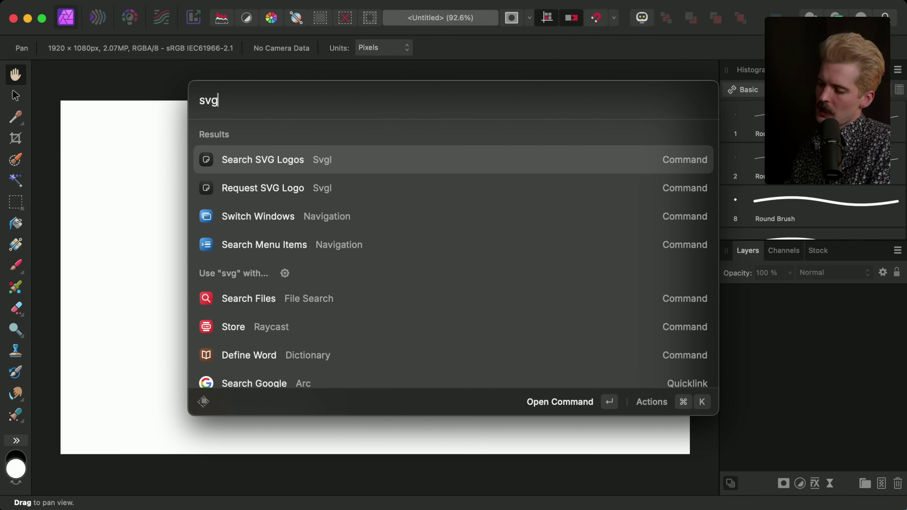
key(Return)
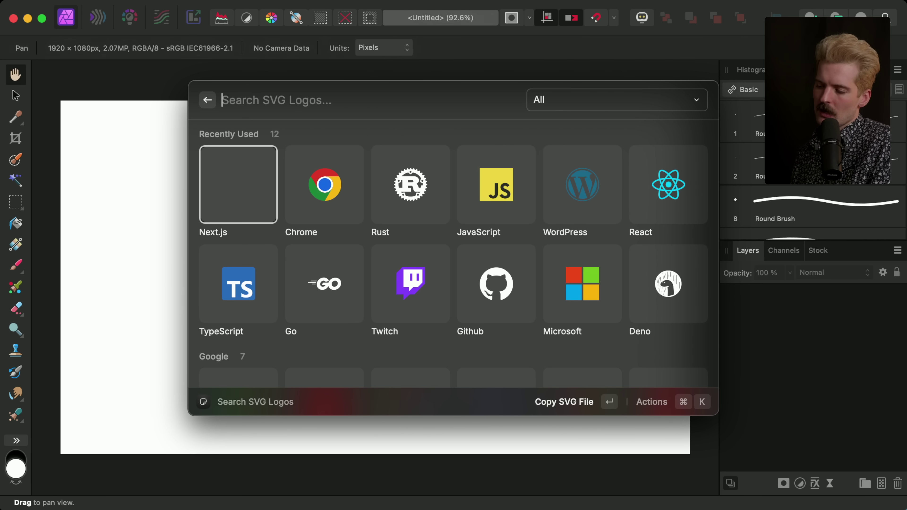
text(rayc)
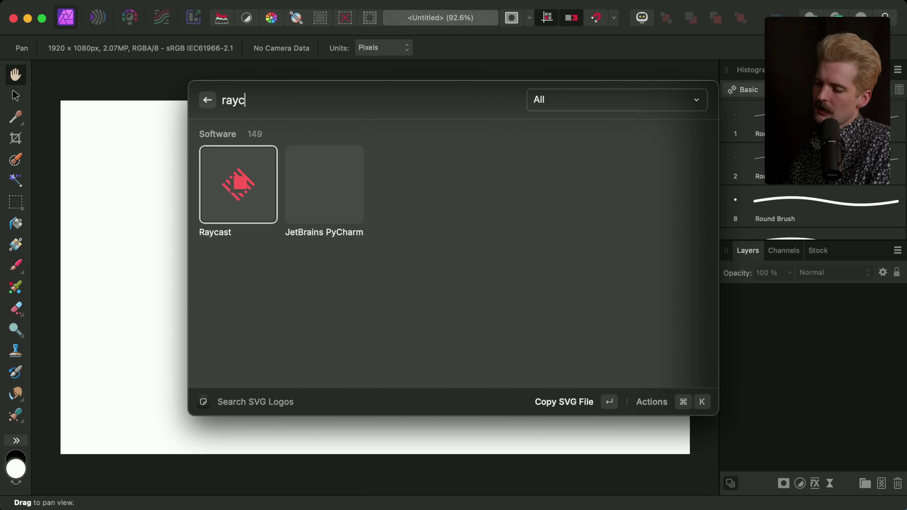
key(Return)
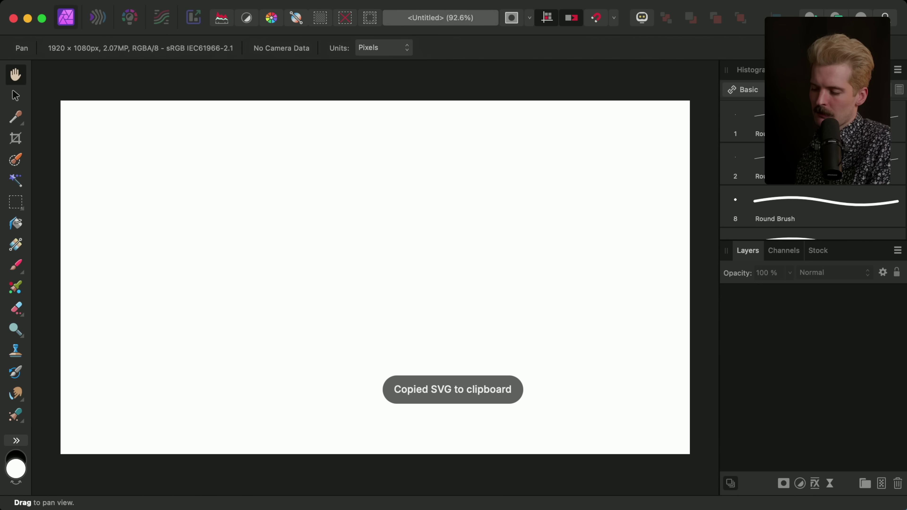
Step: Paste the Raycast logo onto the canvas, enlarge it and move it to the left side
key(super+v)
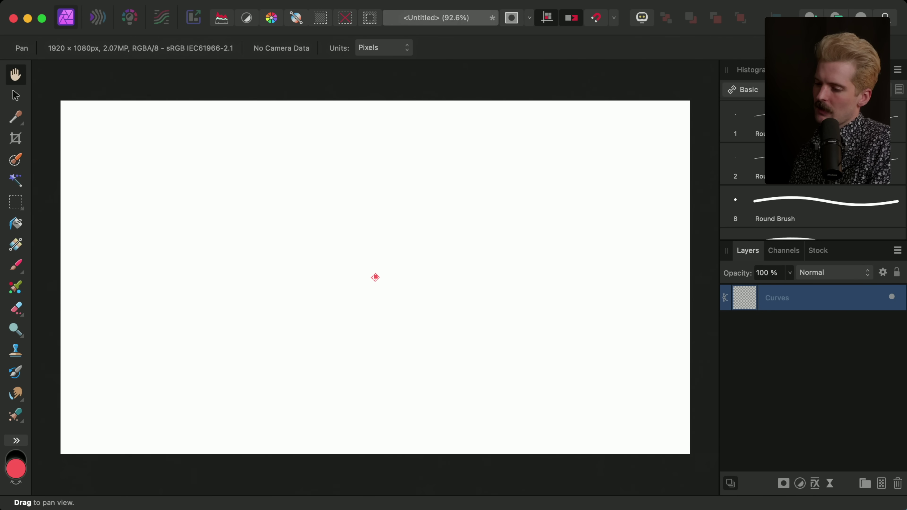
click(15, 95)
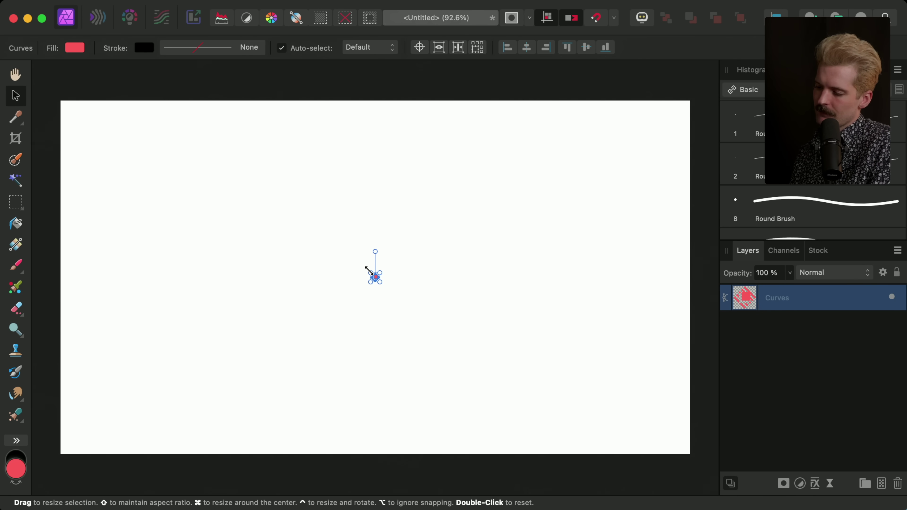
drag(369, 271, 170, 147)
drag(351, 186, 270, 228)
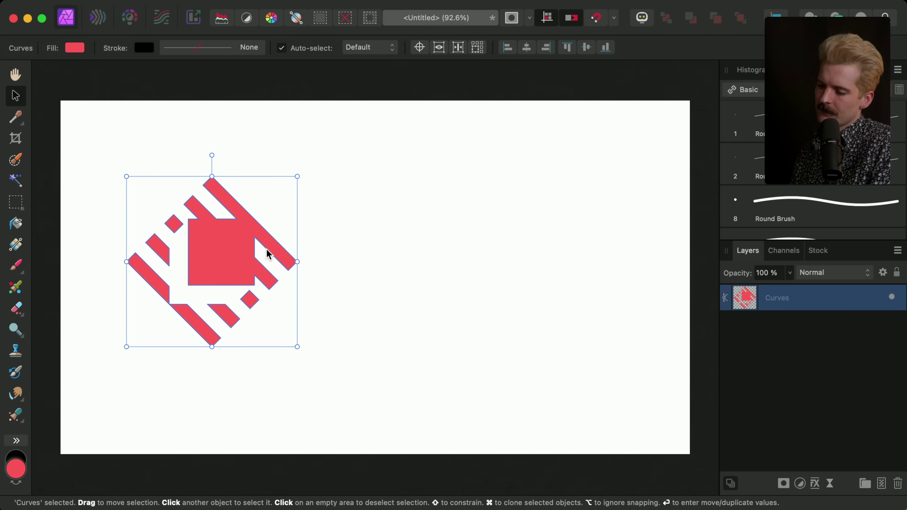
click(390, 251)
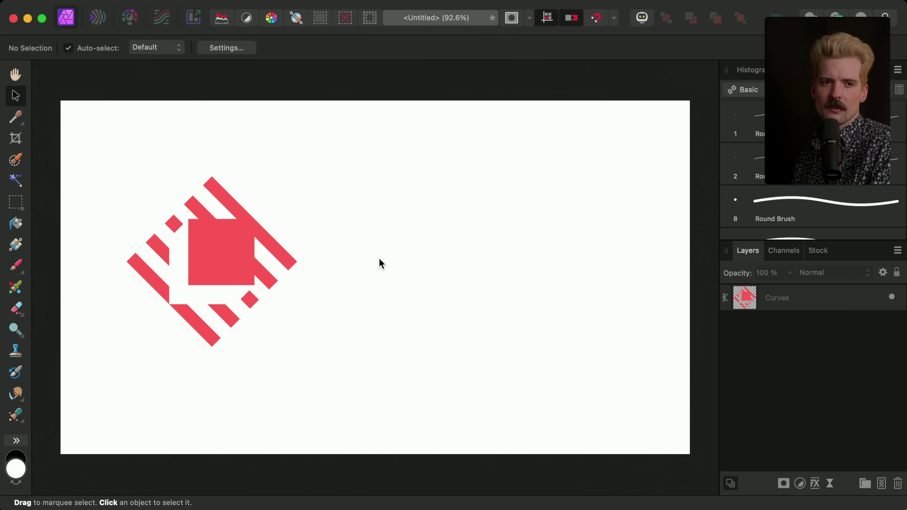
key(alt+space)
Step: Copy the TypeScript logo from the SVG logo search ('typesc') and paste it onto the canvas
text(svg)
key(Return)
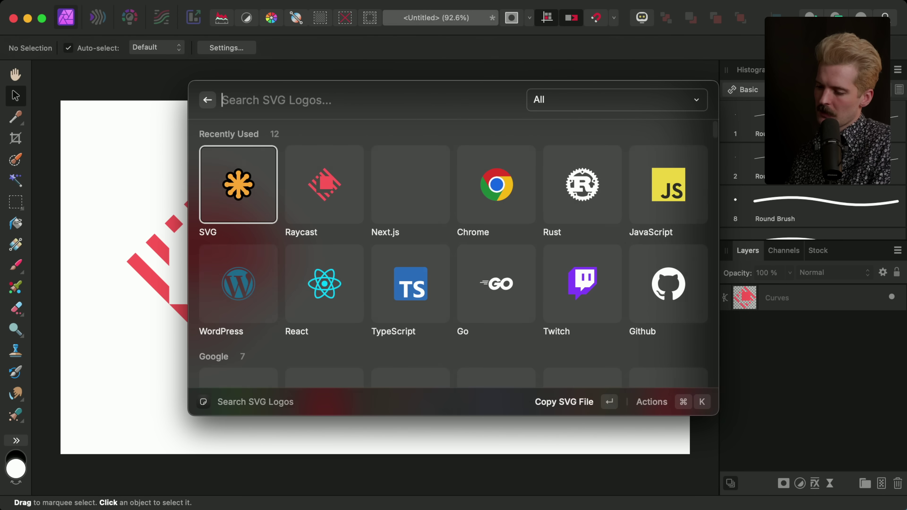
text(type)
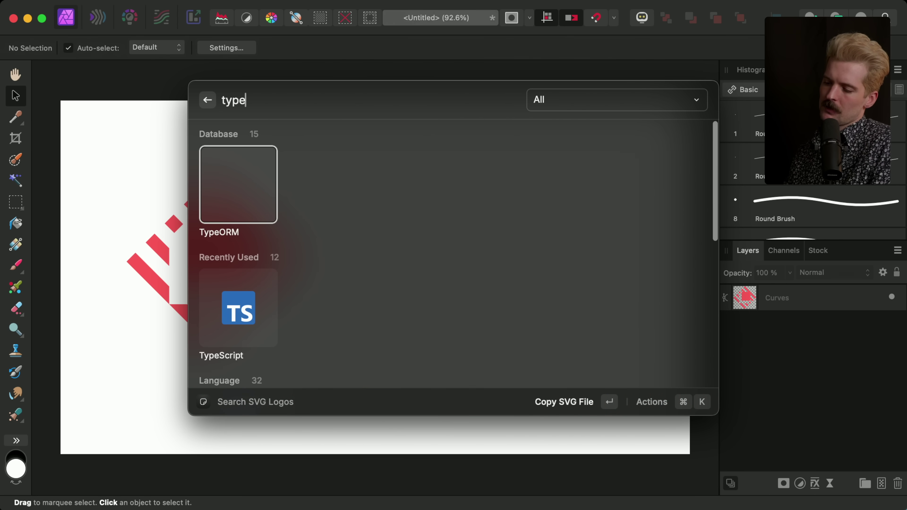
text(sc)
key(Return)
key(super+v)
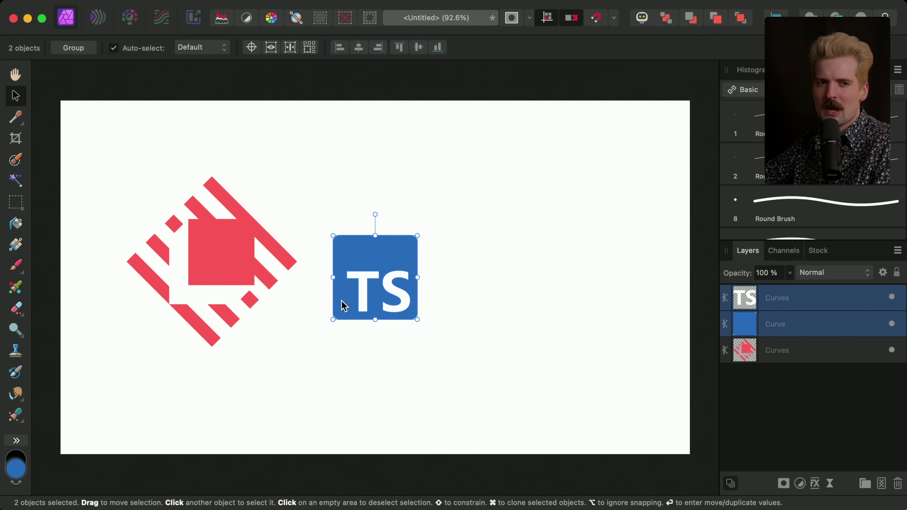
key(super+Tab)
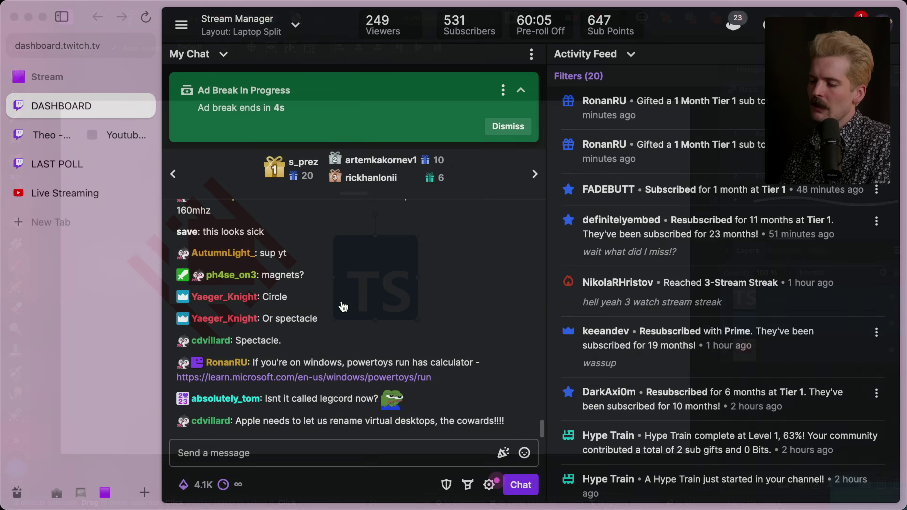
key(super+t)
text(svgl.app)
key(Return)
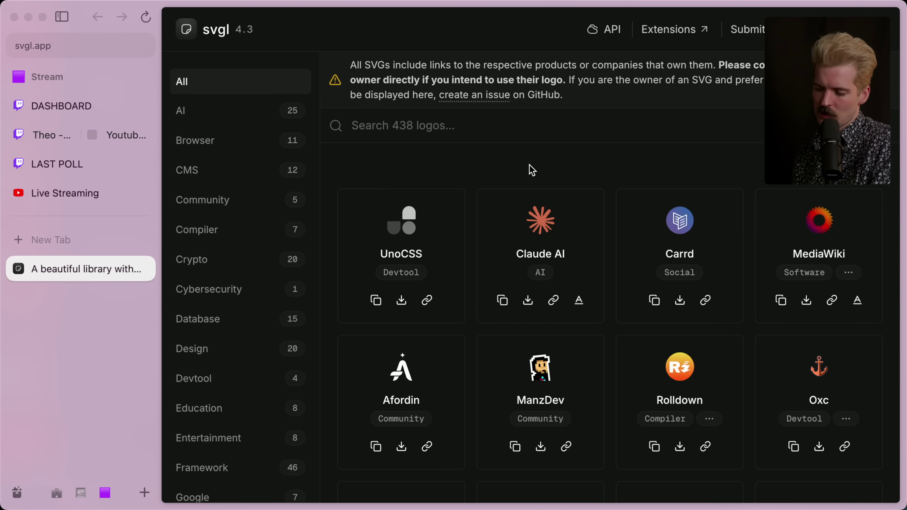
scroll(532, 170, down, 20)
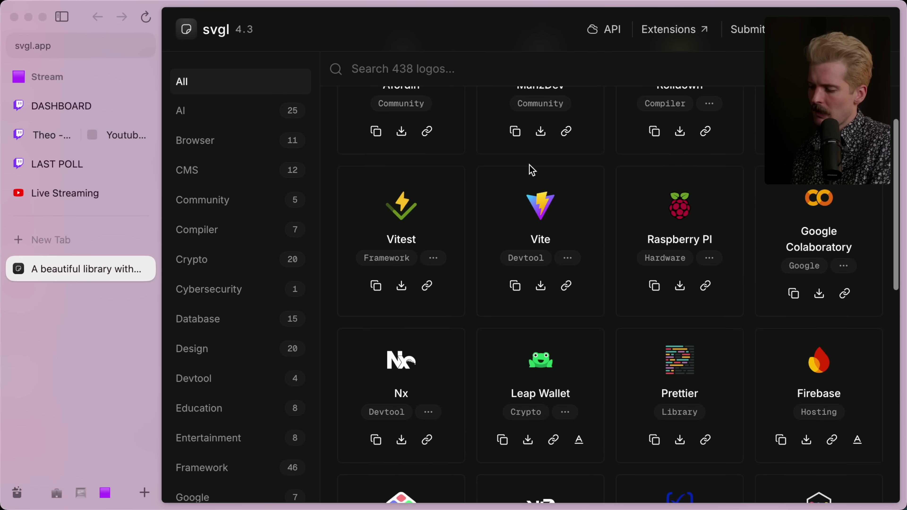
scroll(531, 171, up, 20)
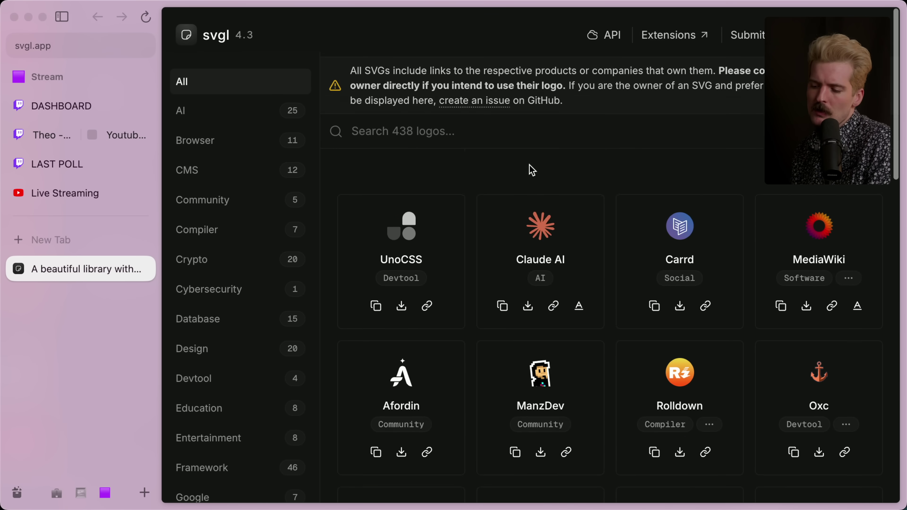
key(super+w)
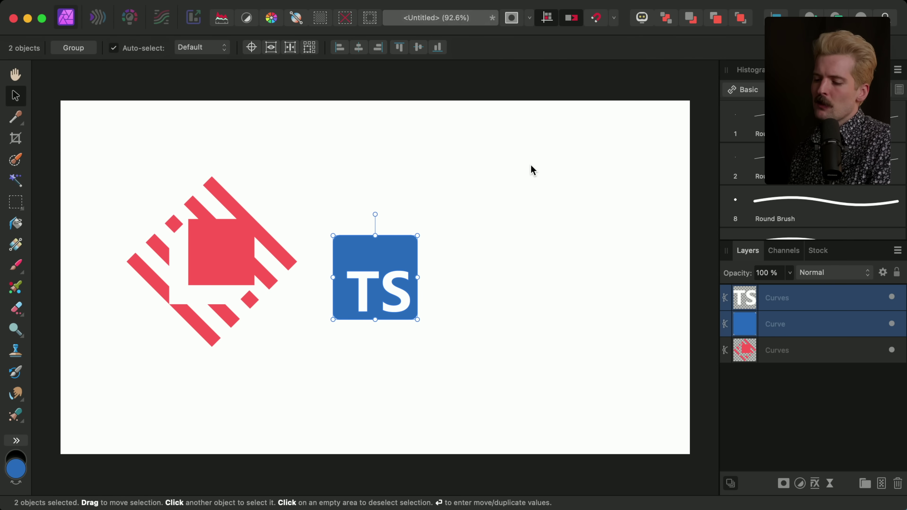
Step: Deselect both logos and switch to the Artistic Text Tool from the extra tools list
click(526, 169)
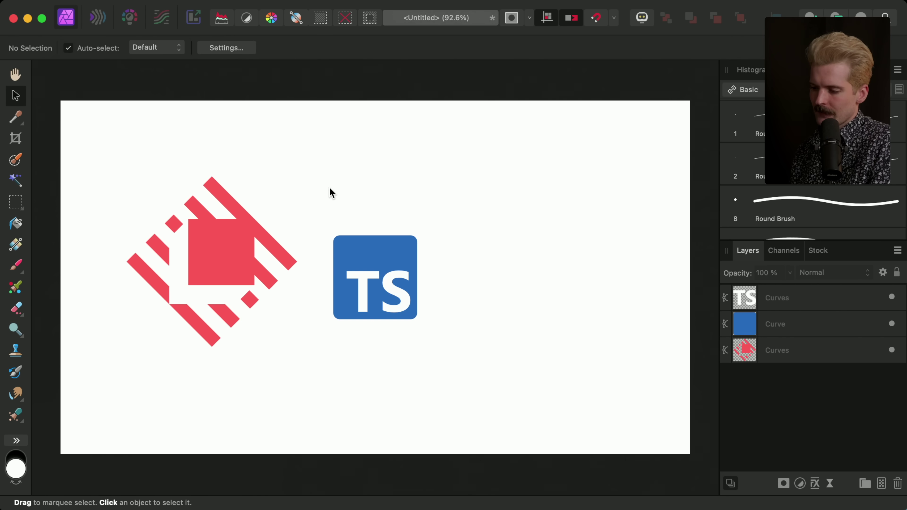
drag(322, 151, 373, 196)
click(15, 443)
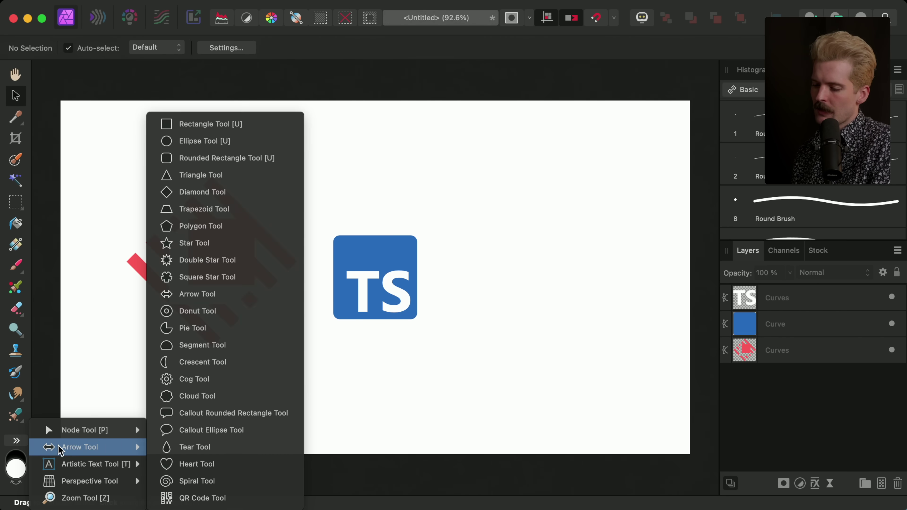
key(Escape)
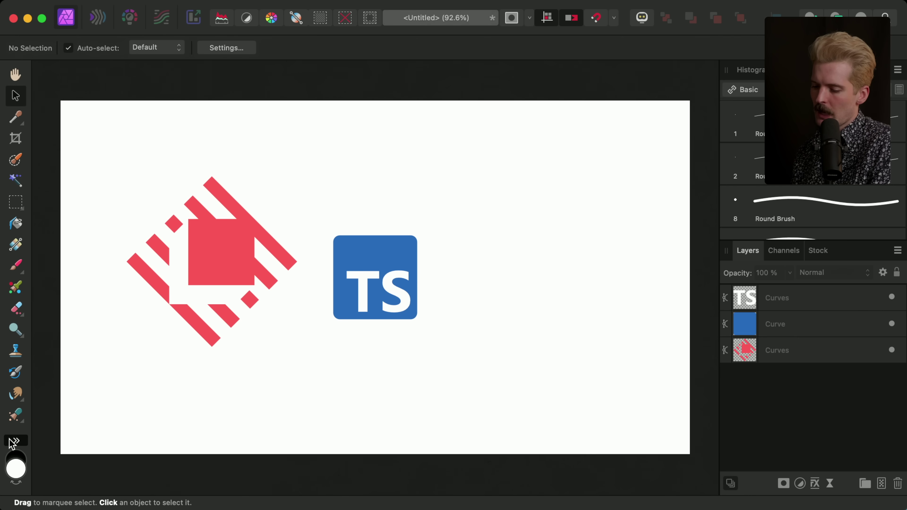
click(16, 441)
mouse_move(91, 464)
click(200, 466)
Step: Draw a text frame above the TypeScript logo, inserting then deleting a salute emoji
drag(373, 211, 374, 146)
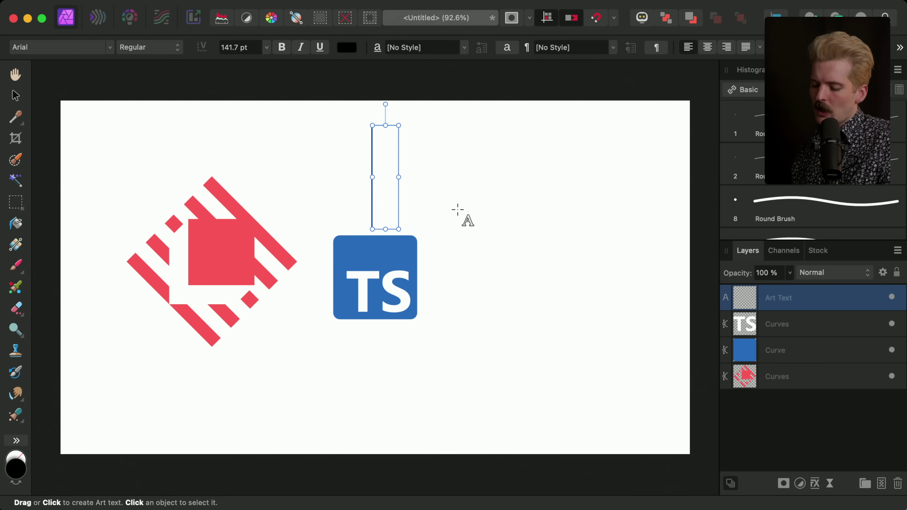
key(ctrl+super+space)
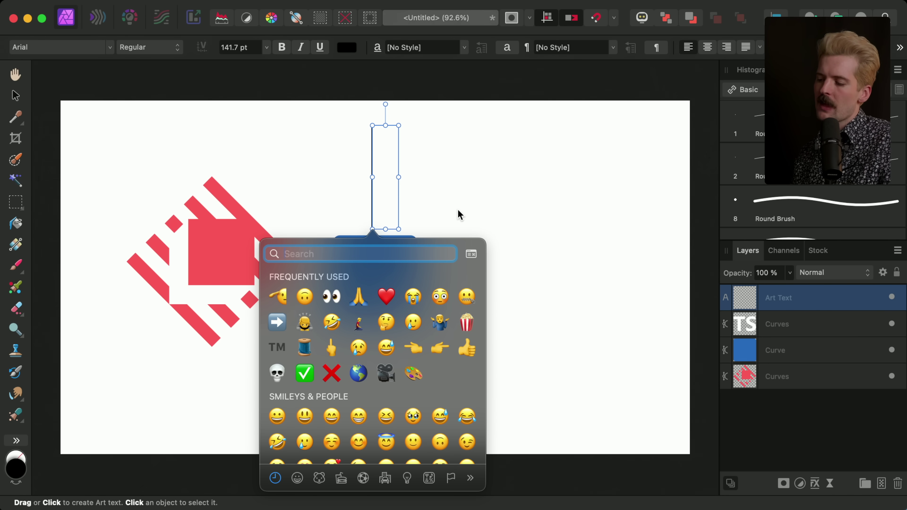
click(277, 296)
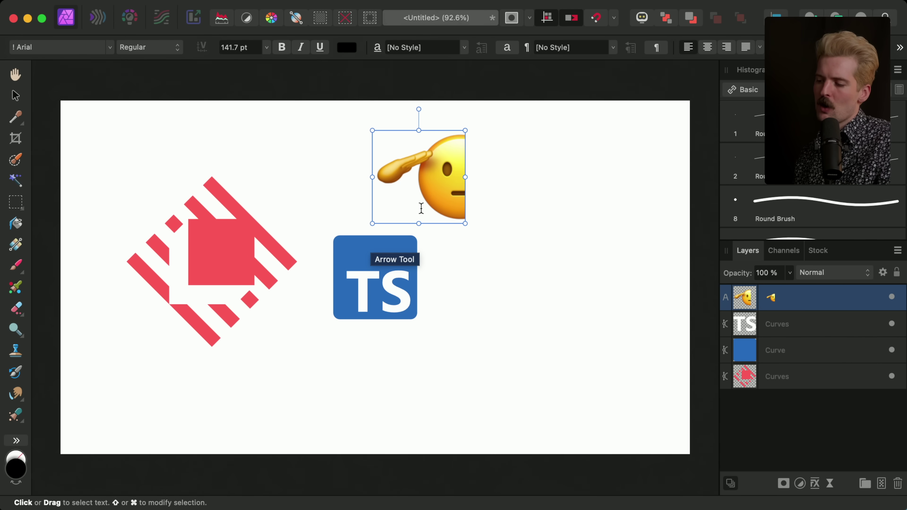
key(BackSpace)
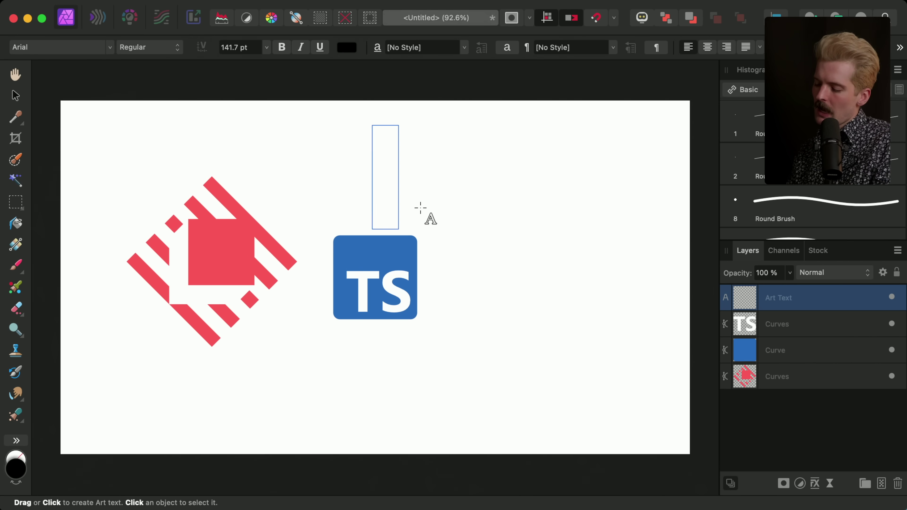
key(alt+space)
Step: Insert the folded hands emoji via Raycast's Search Emoji & Symbols with the query 'pray'
text(emoj)
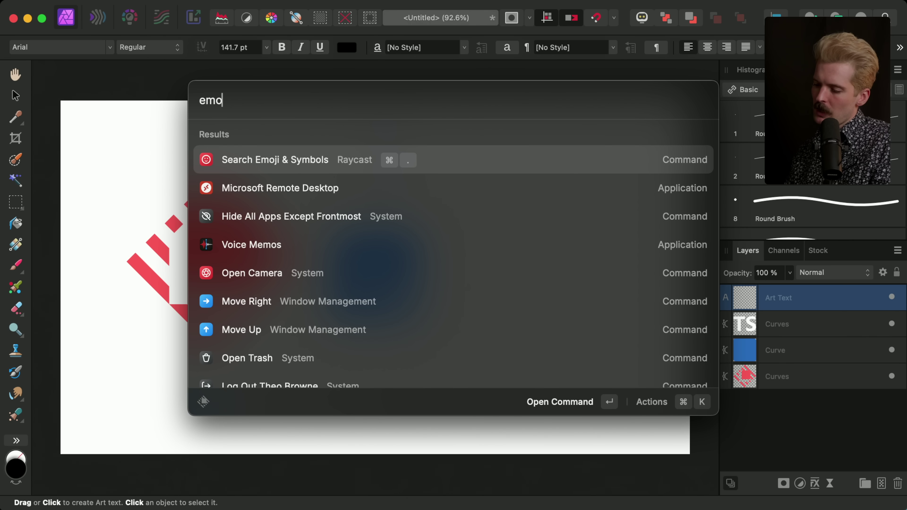
key(Return)
key(Right)
key(Down)
key(Up)
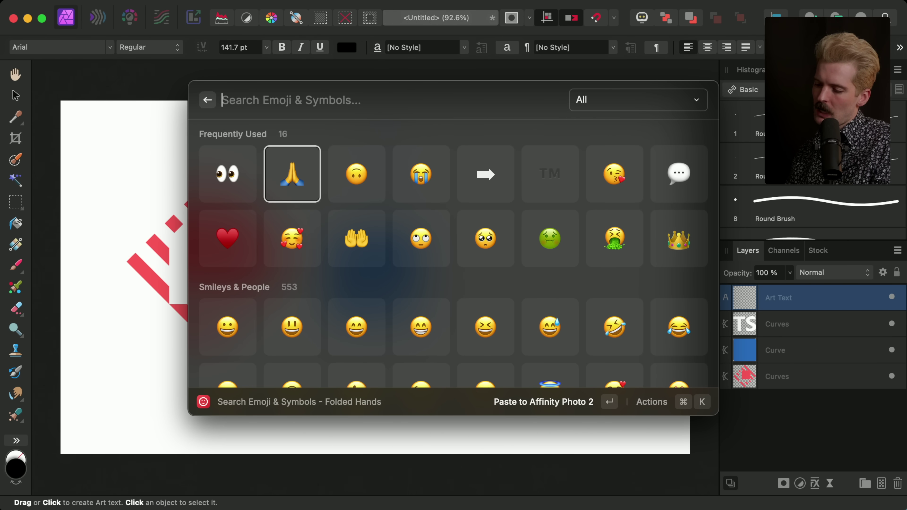
text(pray)
key(Return)
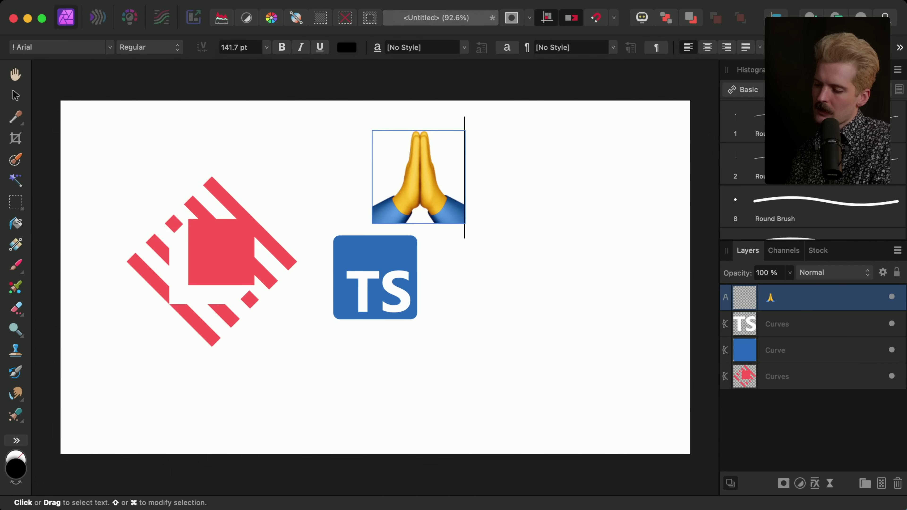
Step: Remove the folded hands emoji and re-insert it from the system emoji picker
key(ctrl+super+space)
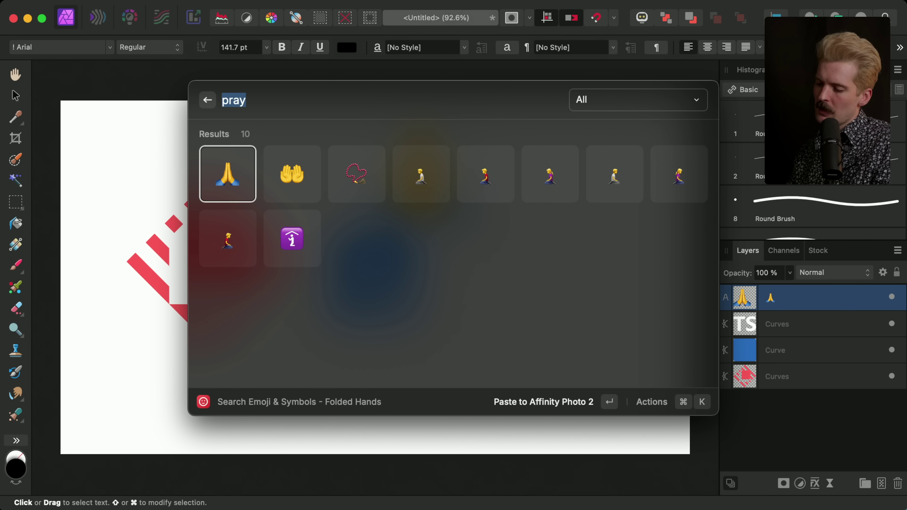
key(BackSpace)
key(Escape)
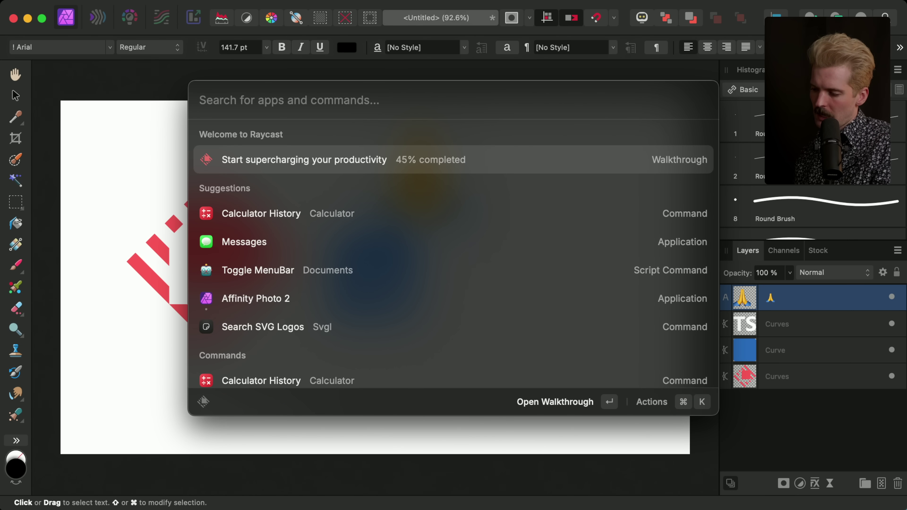
text(emo)
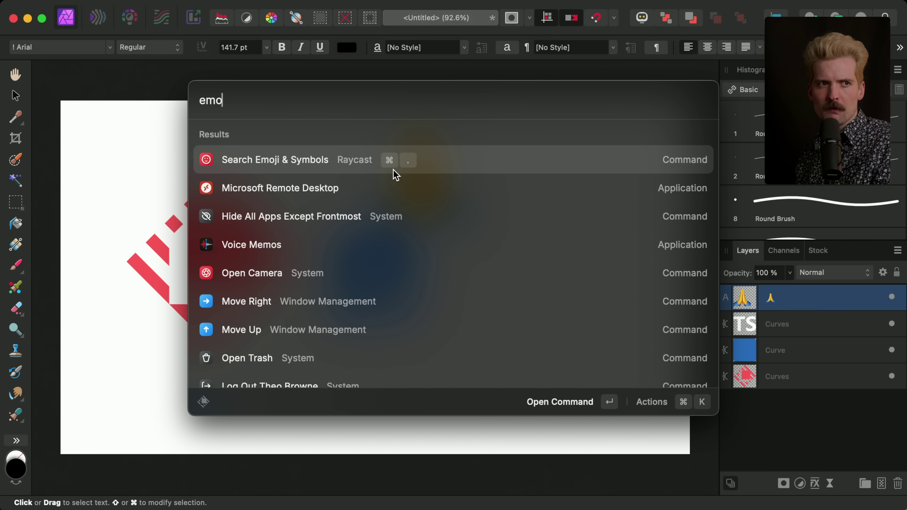
key(Escape)
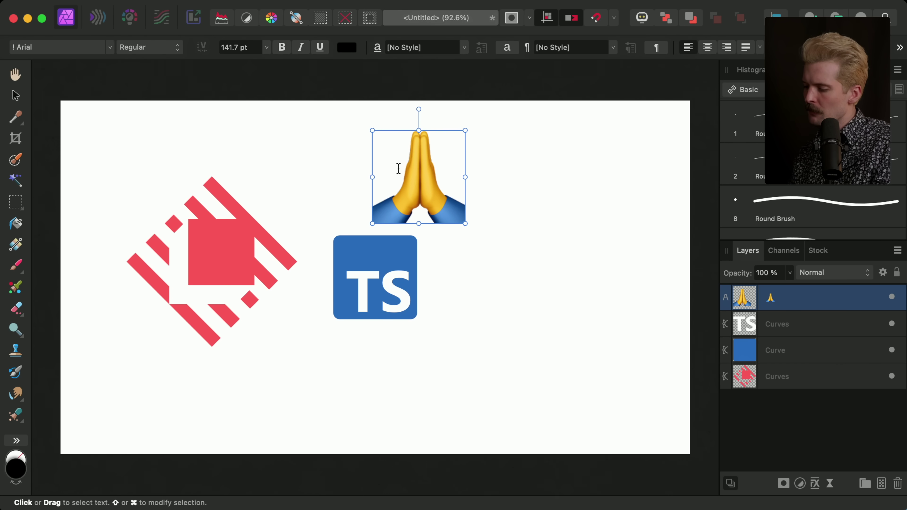
key(BackSpace)
key(ctrl+super+space)
key(Return)
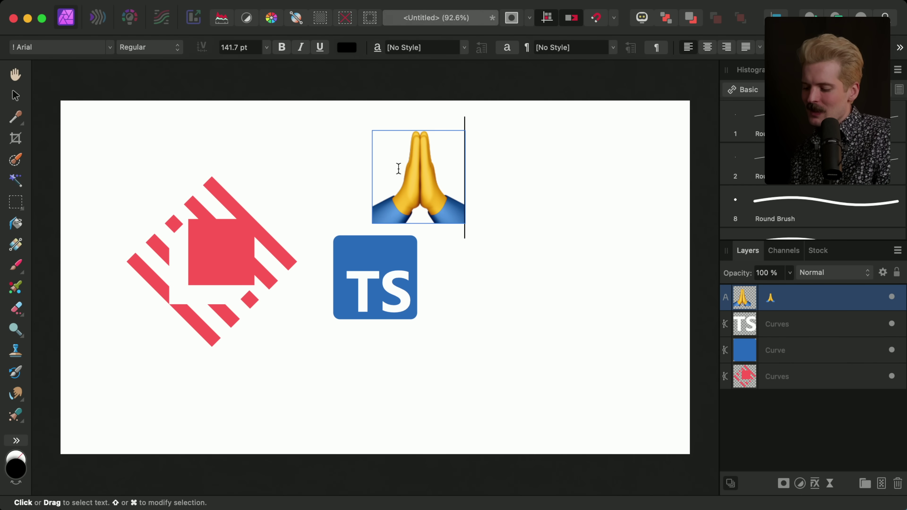
Step: Search Raycast for Notion Calendar by name with 'notion c', 'notion' and 'calend'
key(alt+space)
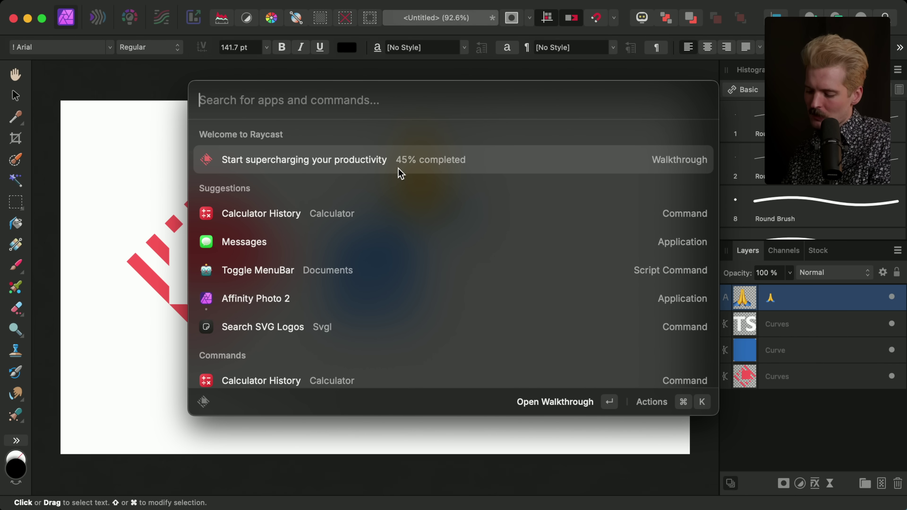
text(notion c)
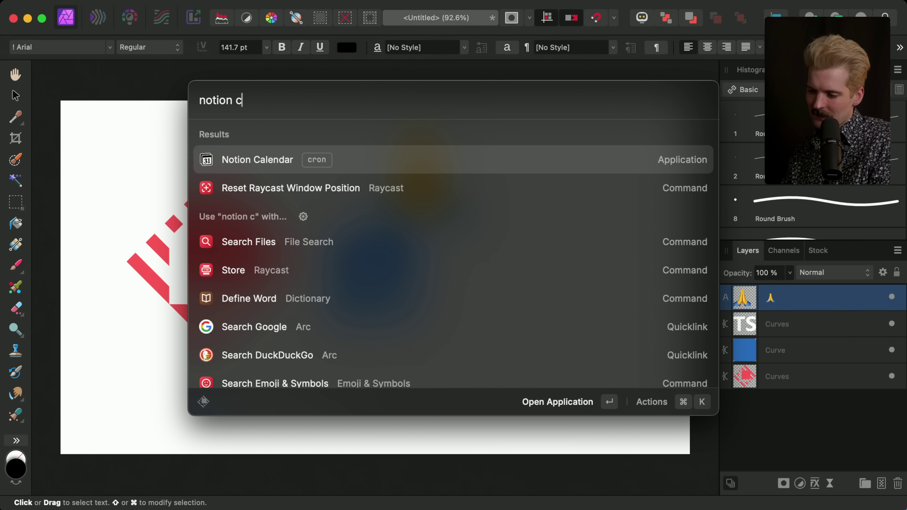
key(super)
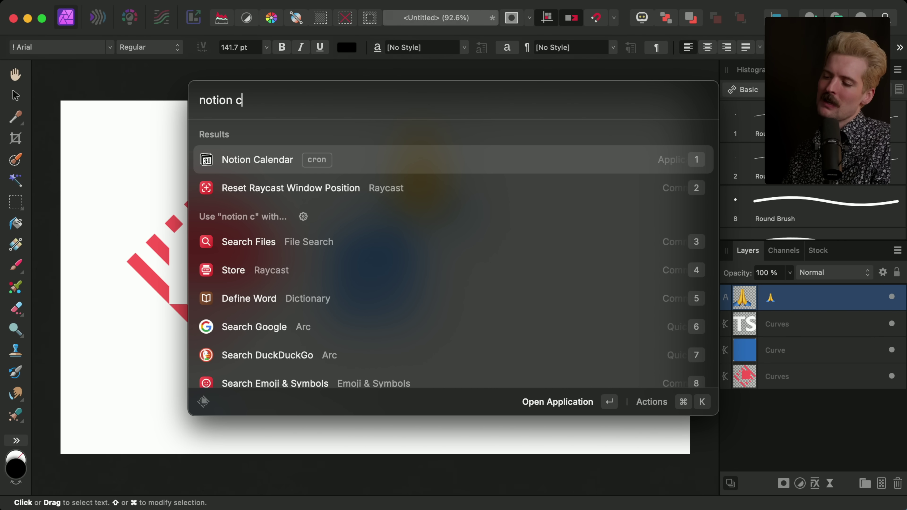
key(BackSpace)
key(super+a)
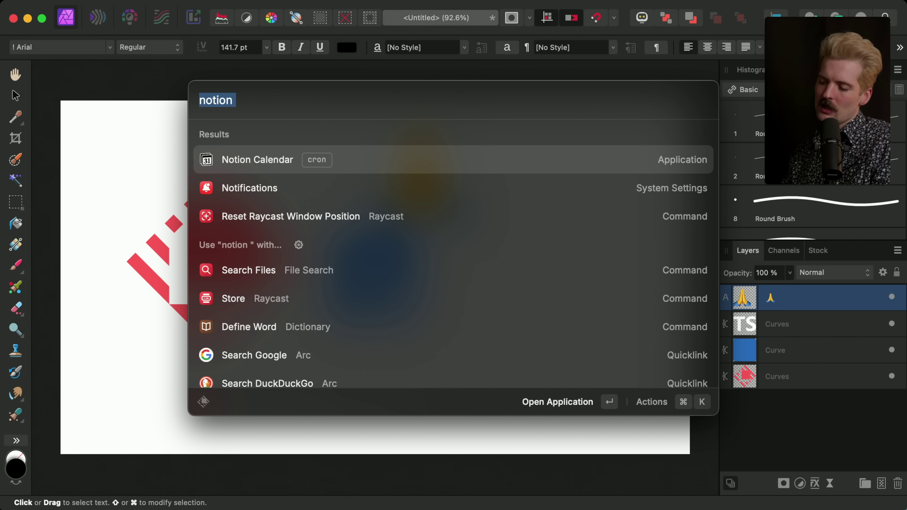
text(notion)
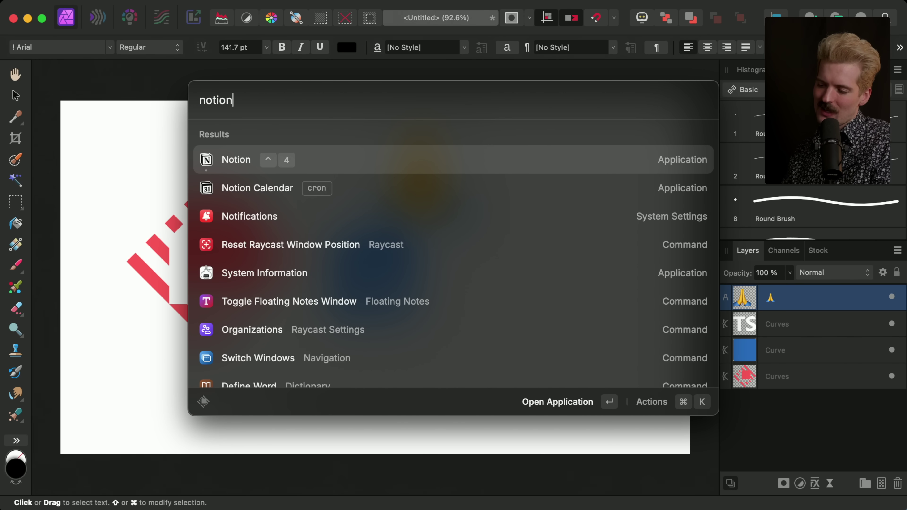
key(super+a)
text(calend)
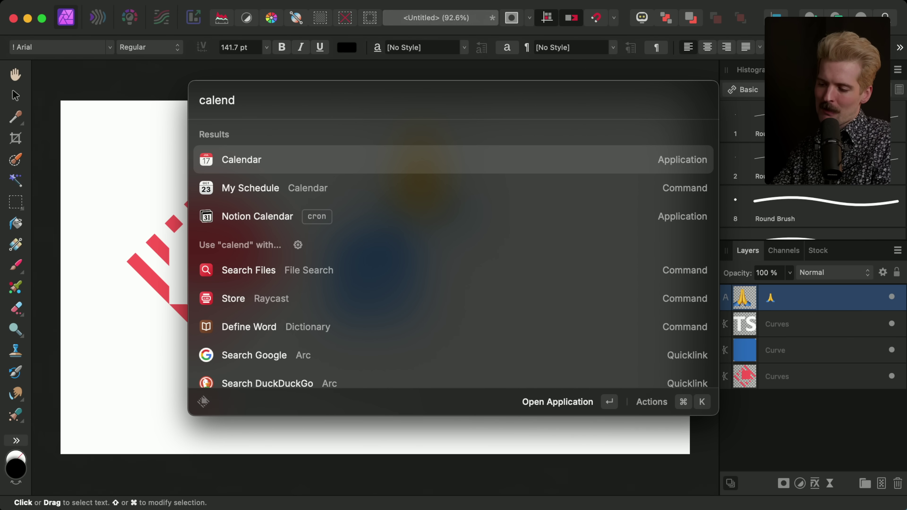
key(super+BackSpace)
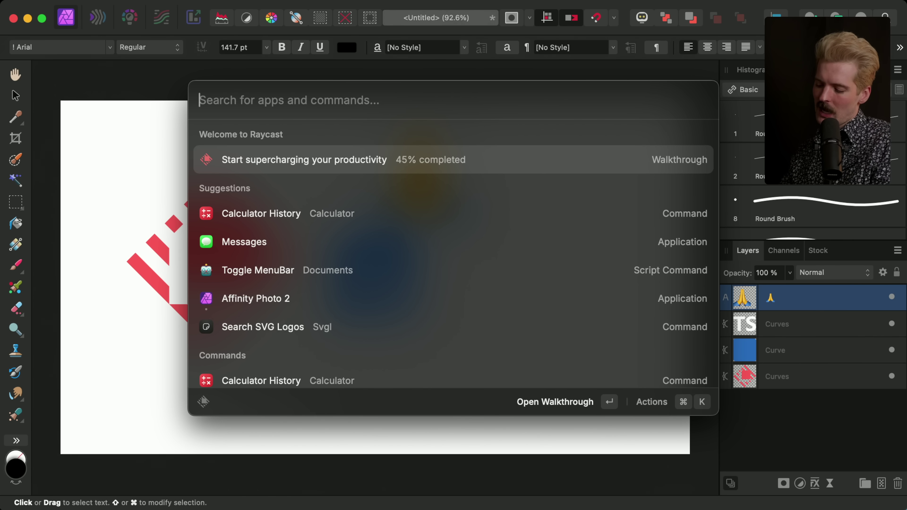
Step: Find Notion Calendar with its alias 'cron', close Raycast and select theo_svelte_5_idea_1.png in Downloads
text(cron)
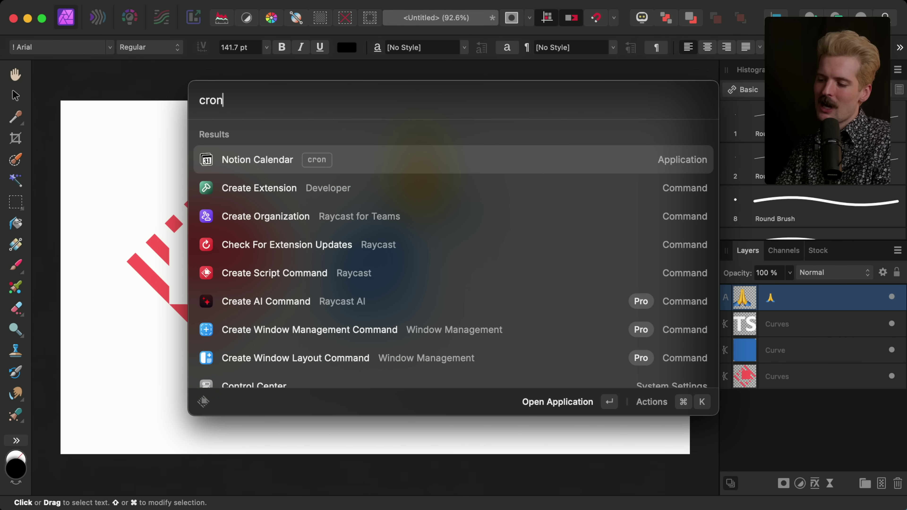
key(Escape)
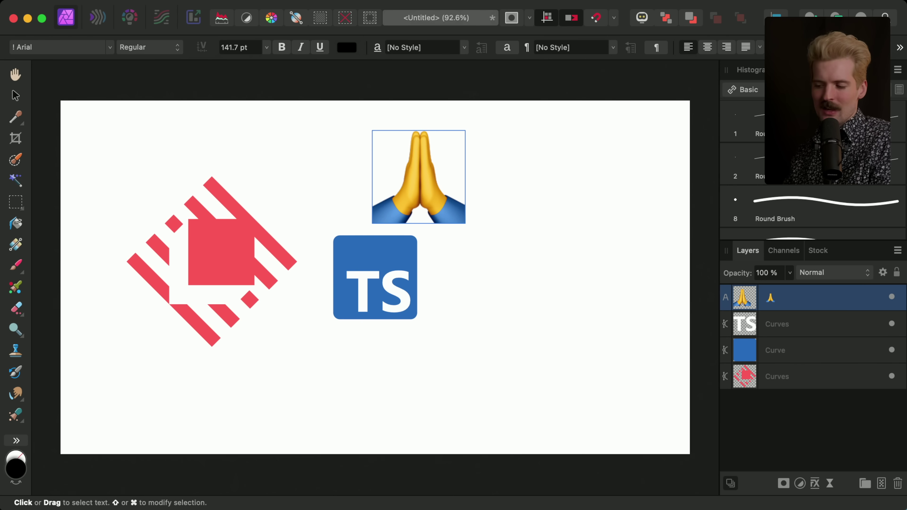
key(alt+space)
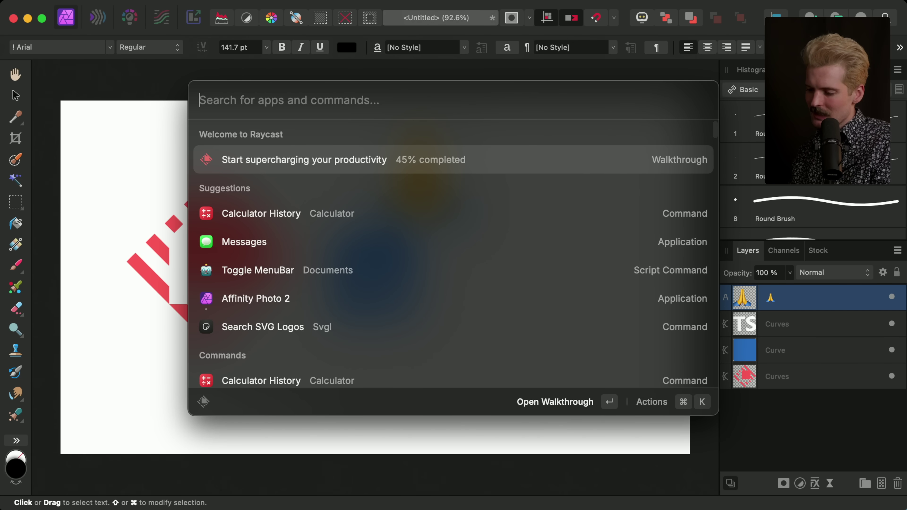
key(Escape)
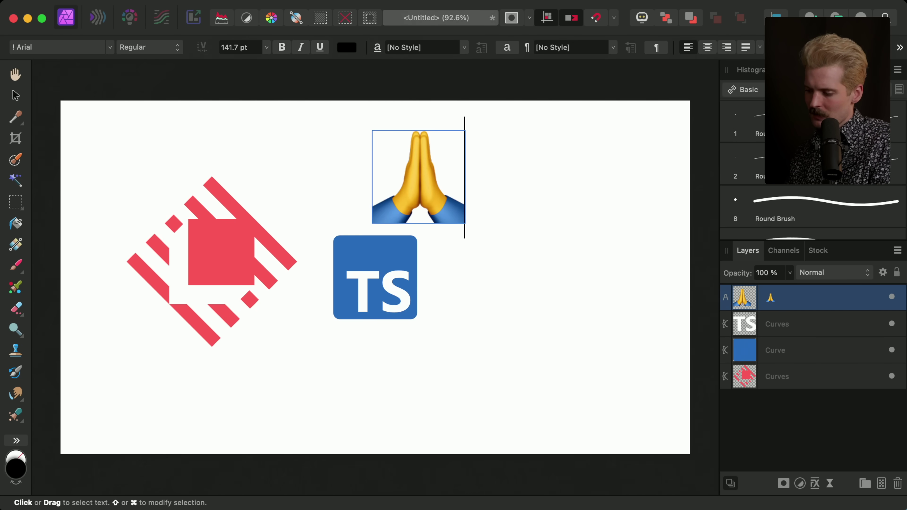
key(super+Tab)
click(417, 188)
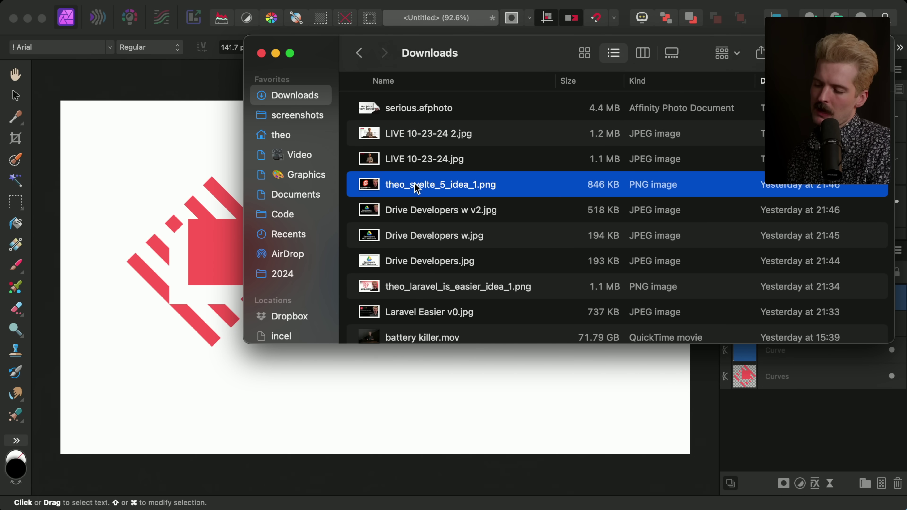
Step: Run UploadThing's Upload from Clipboard via the 'upload' search, reaching its token prompt
key(super+Tab)
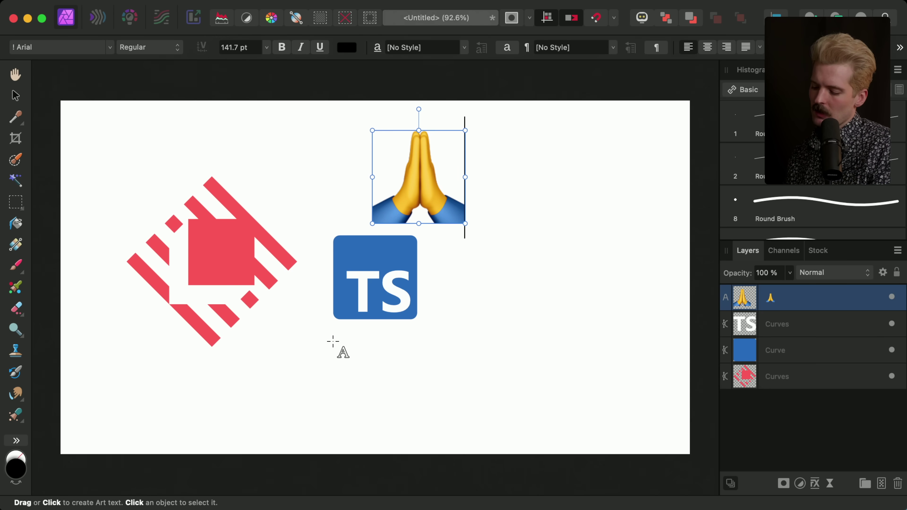
key(alt+space)
text(upload)
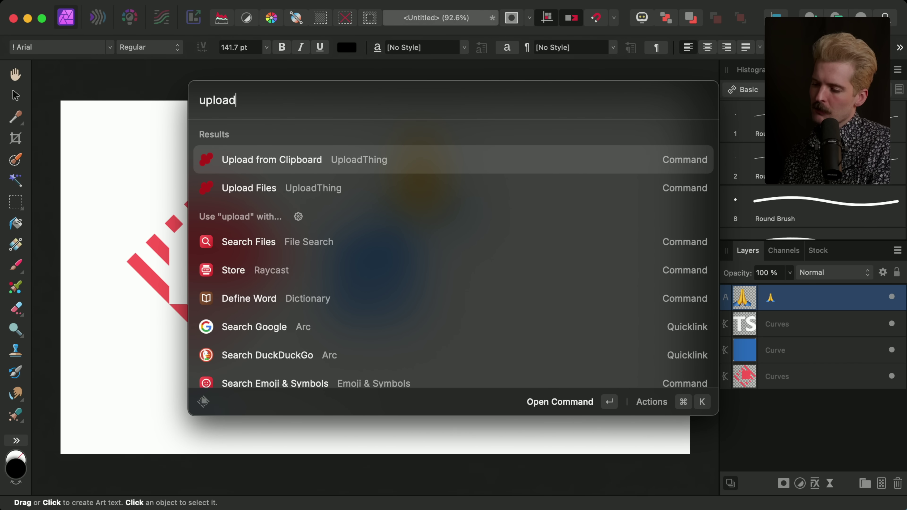
key(Return)
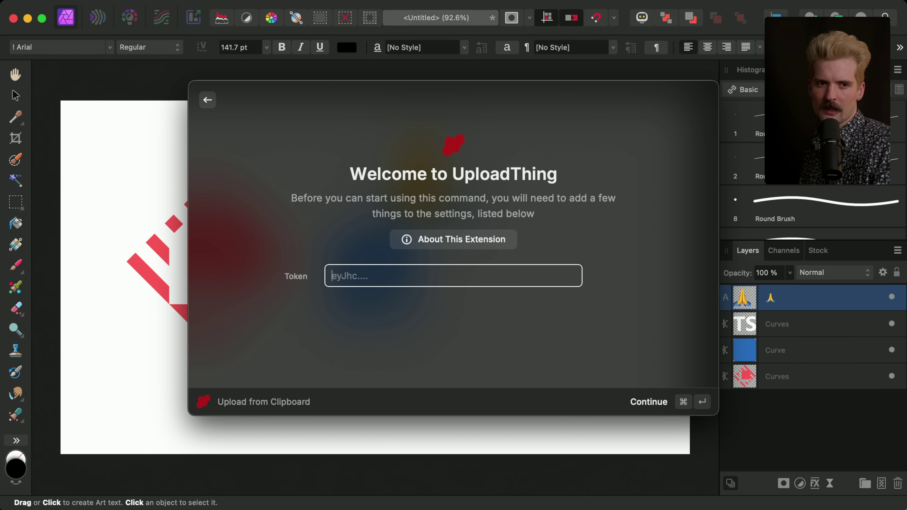
key(super+Tab)
Step: Open uploadthing.com and copy the Raycast Dump app's token from its API Keys page
key(super+t)
text(upload)
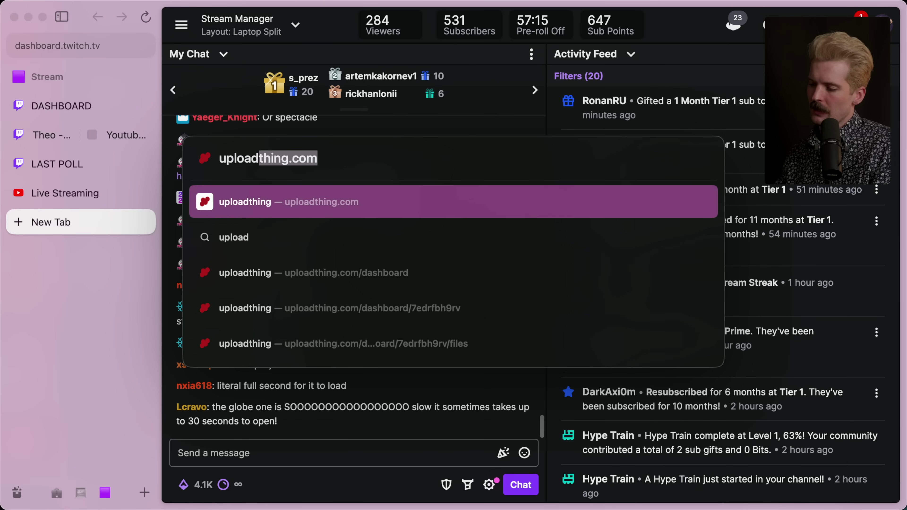
key(Return)
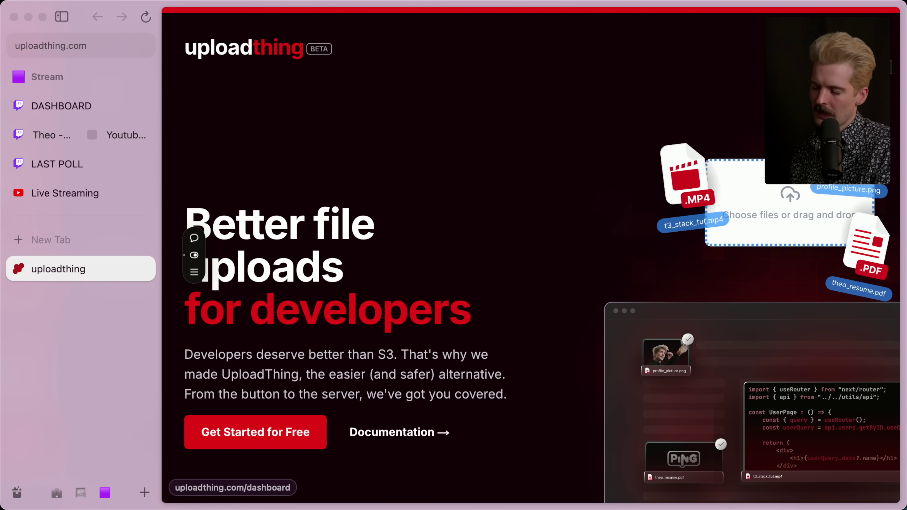
key(super+s)
click(856, 48)
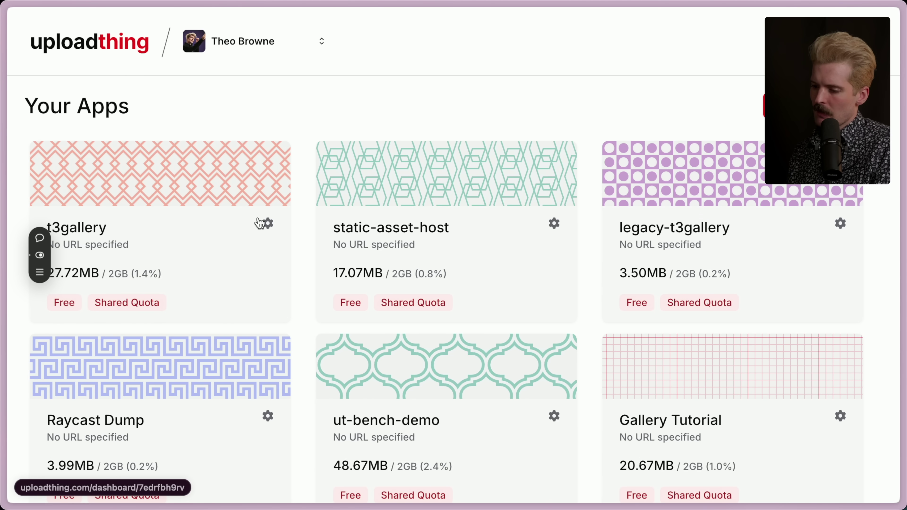
scroll(259, 223, down, 2)
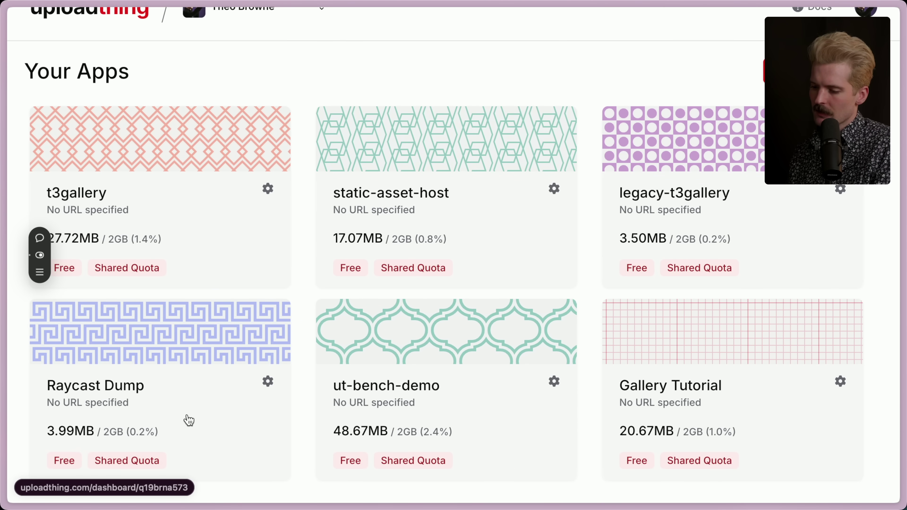
click(189, 420)
click(87, 203)
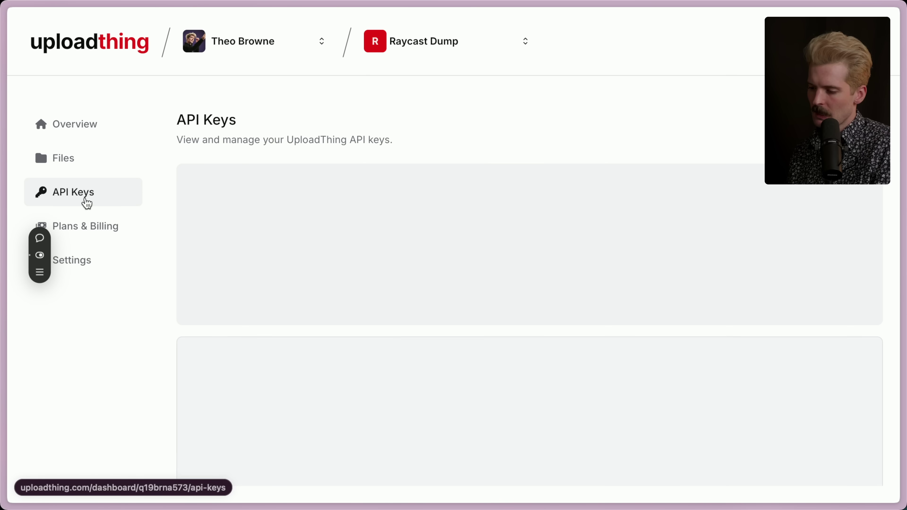
click(828, 277)
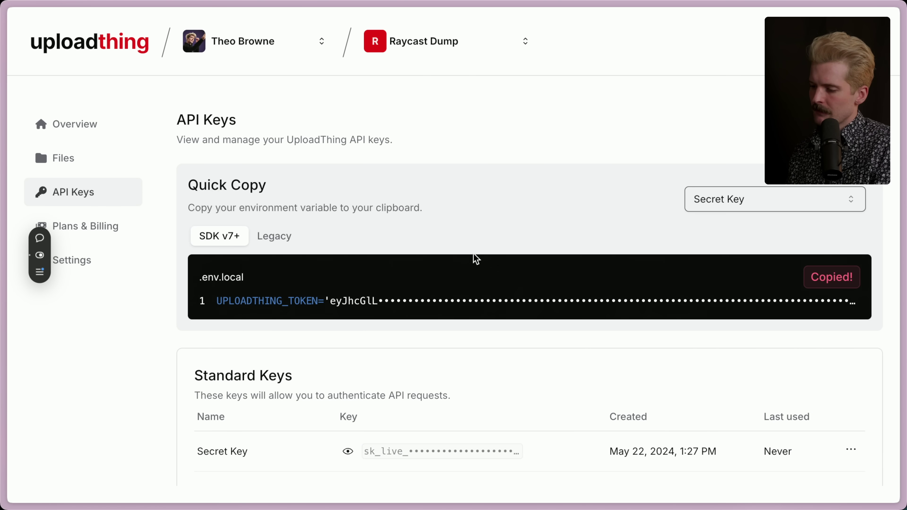
key(alt+space)
Step: Try Upload from Clipboard, then reselect theo_svelte_5_idea_1.png in the Downloads folder
text(up)
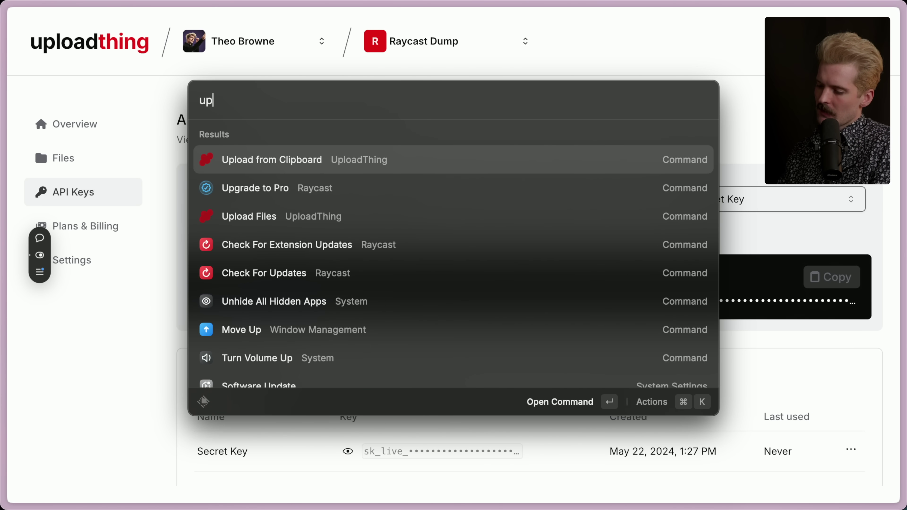
text(lo)
key(Return)
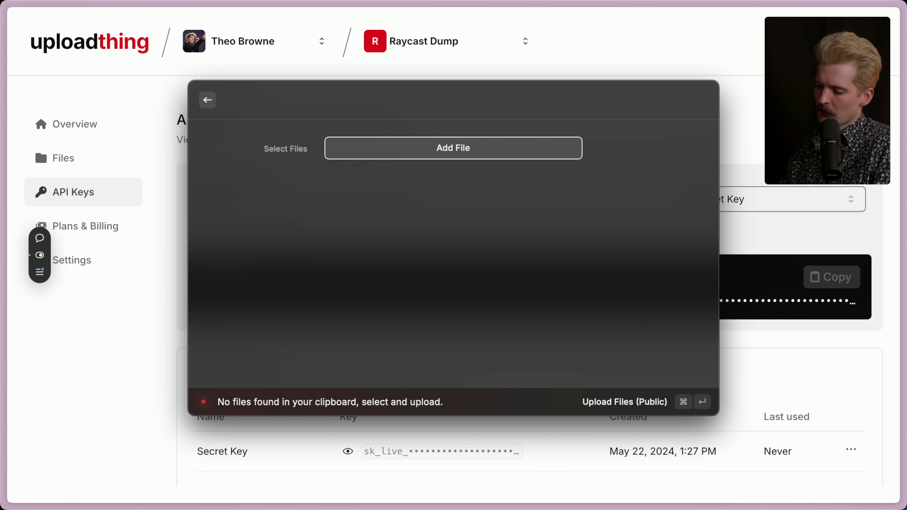
key(Escape)
key(super+Tab)
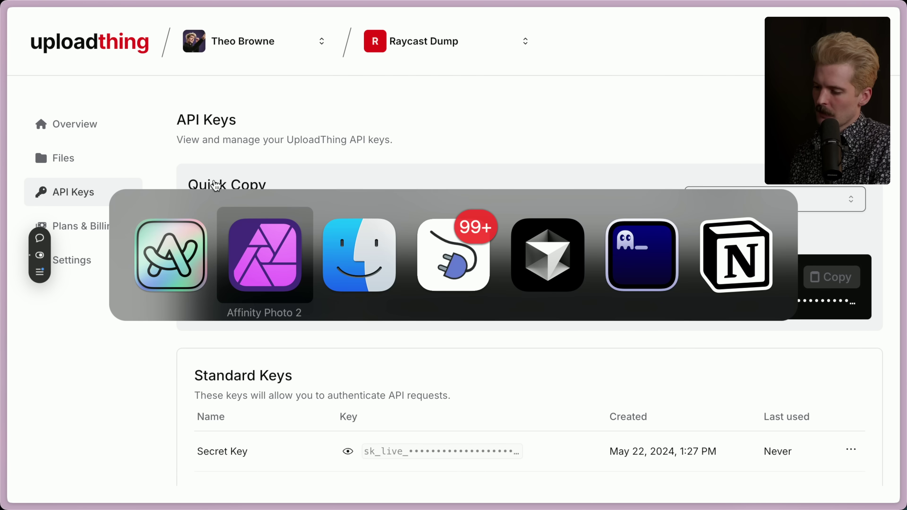
key(super+Tab)
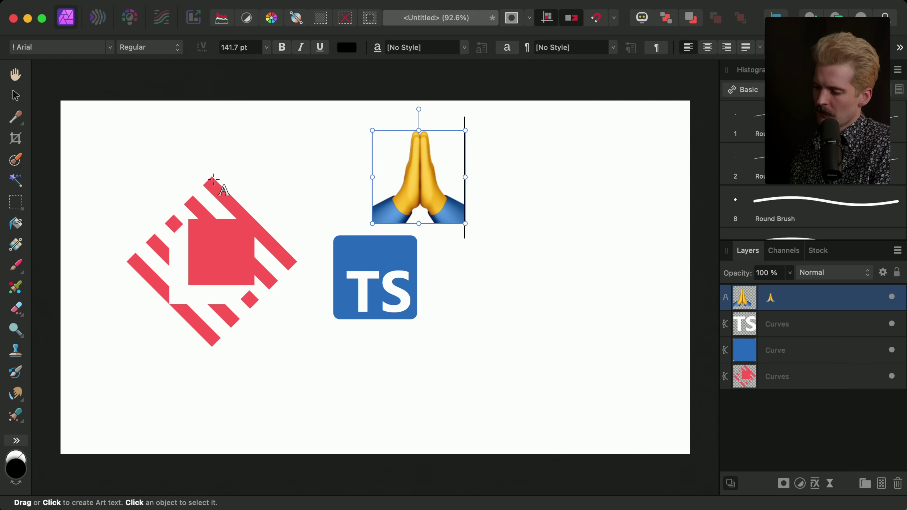
key(super+Tab)
click(430, 168)
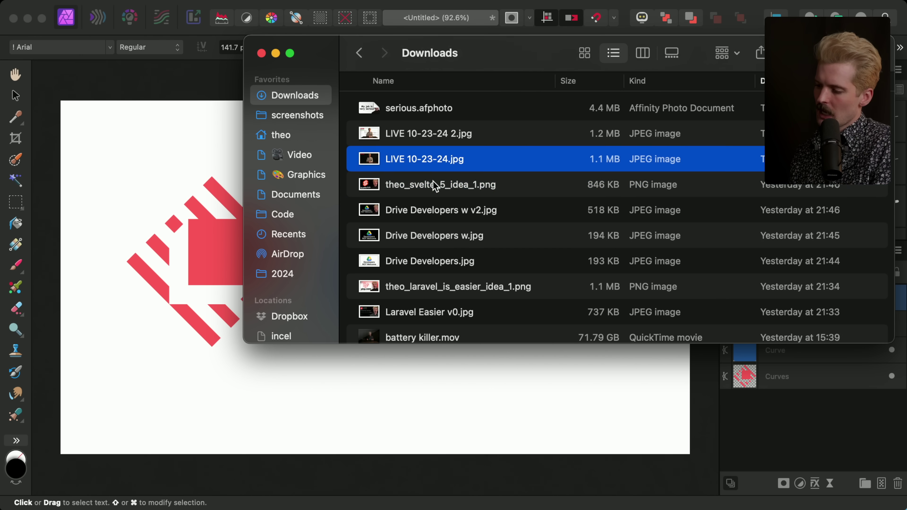
click(434, 184)
key(super+Tab)
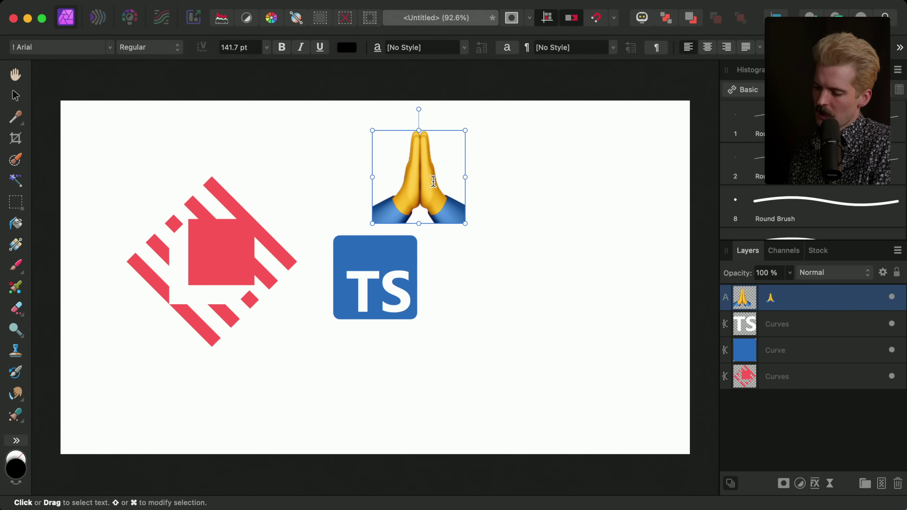
Step: Upload theo_svelte_5_idea_1.png from the clipboard, copy its URL and open it in a browser tab
key(super+space)
text(upload)
key(Return)
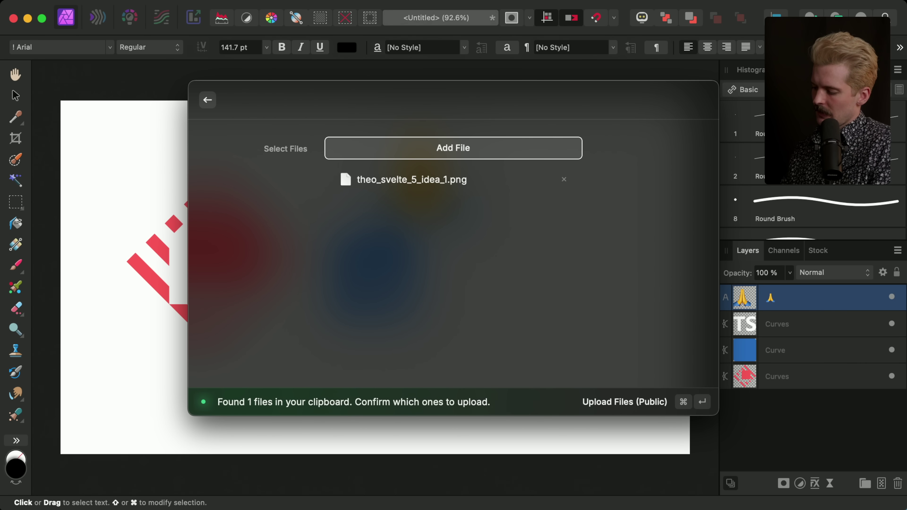
key(super+Return)
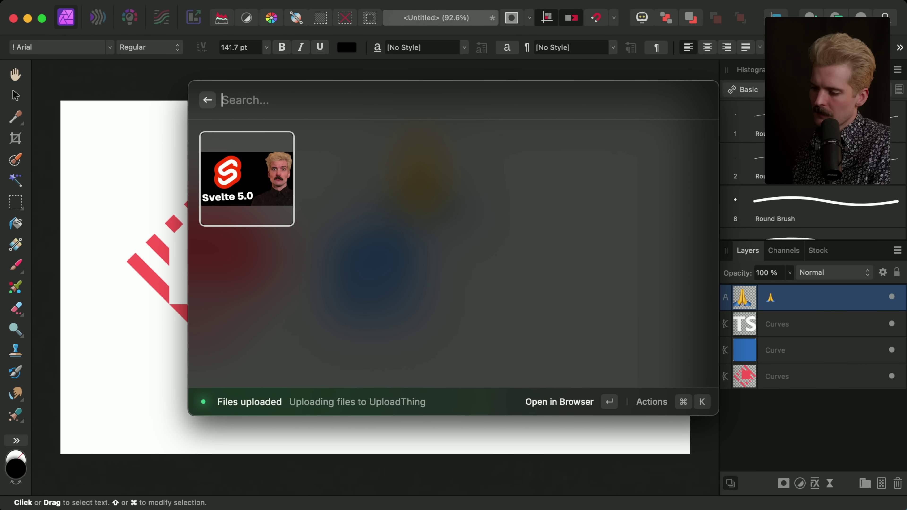
key(super+k)
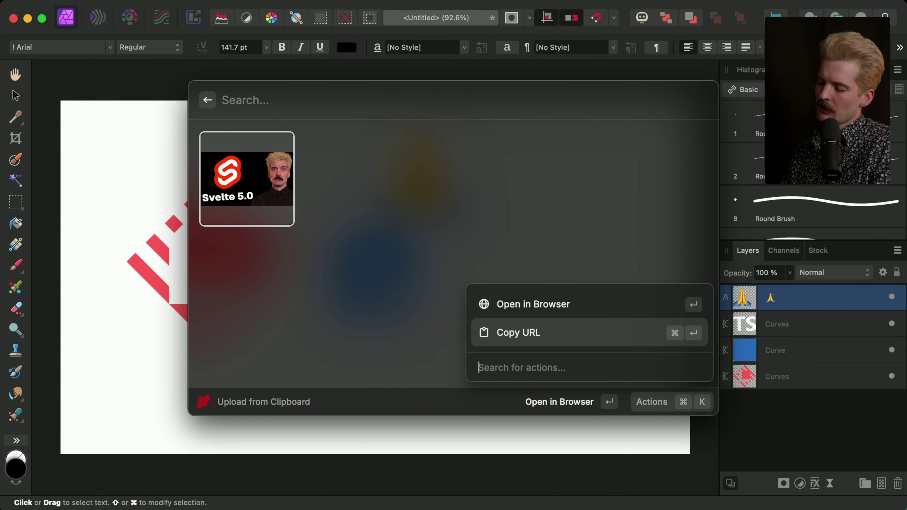
key(super+Return)
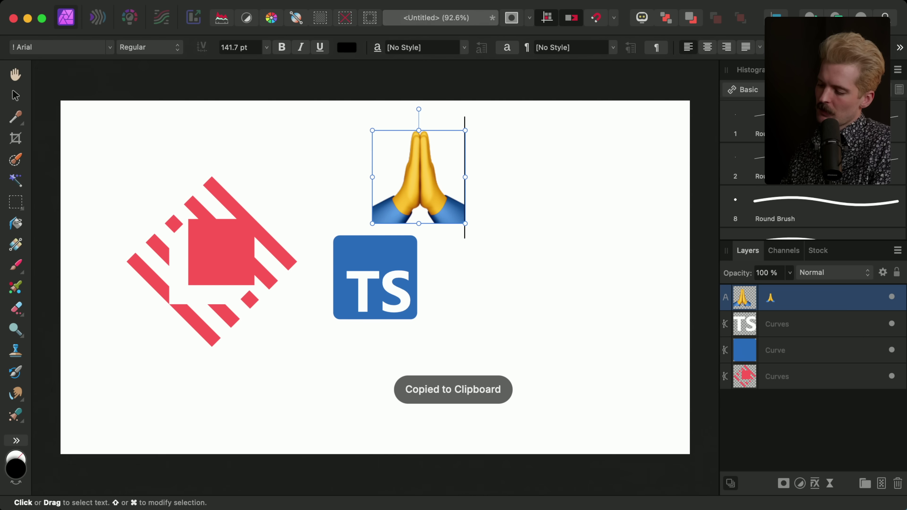
key(super+Tab)
key(super+Tab)
key(super+t)
key(super+v)
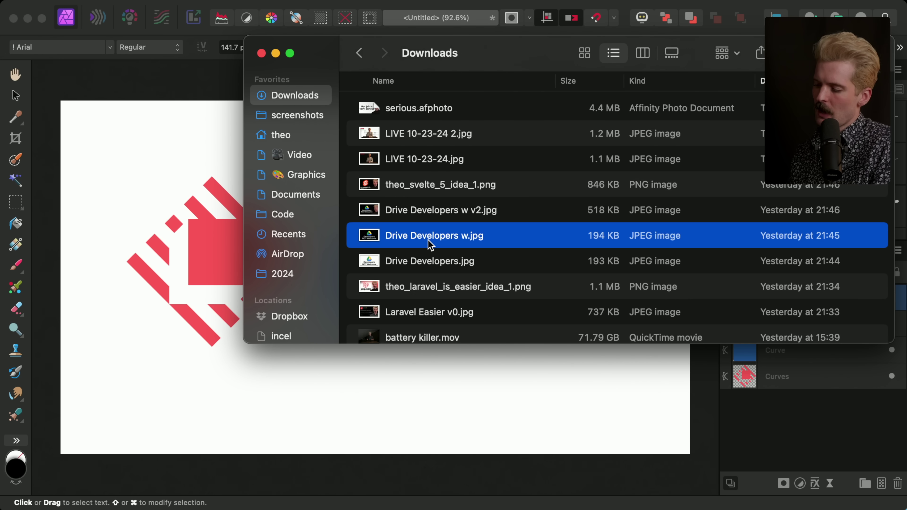
Step: Upload Drive Developers w.jpg from the clipboard with UploadThing's Upload from Clipboard
click(440, 218)
click(442, 235)
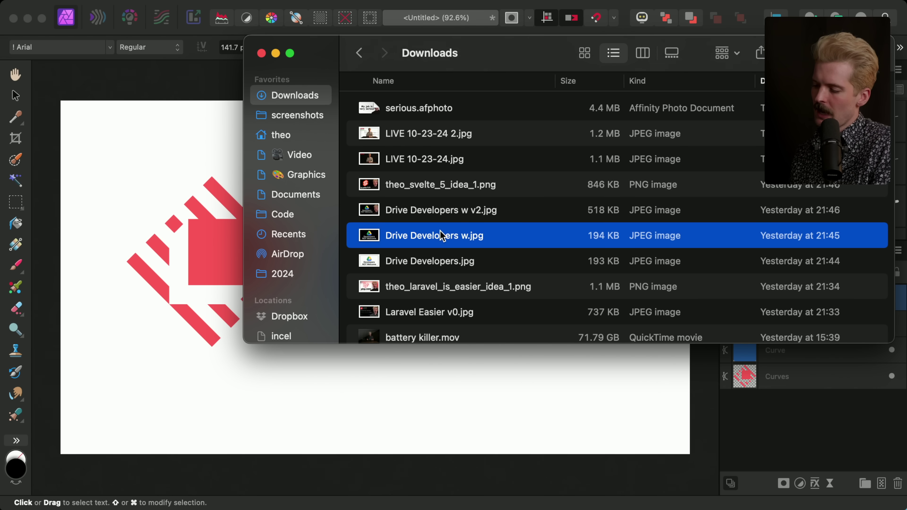
key(super+Tab)
key(super+space)
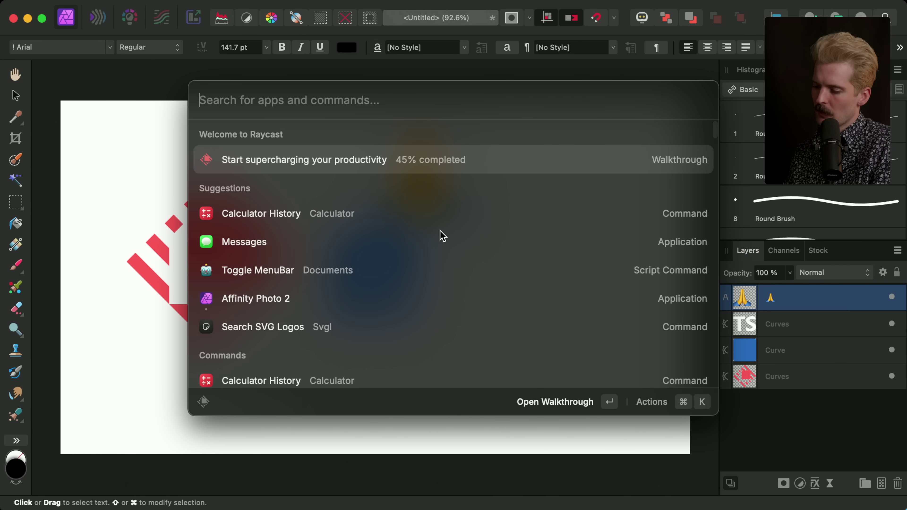
text(upload)
key(Return)
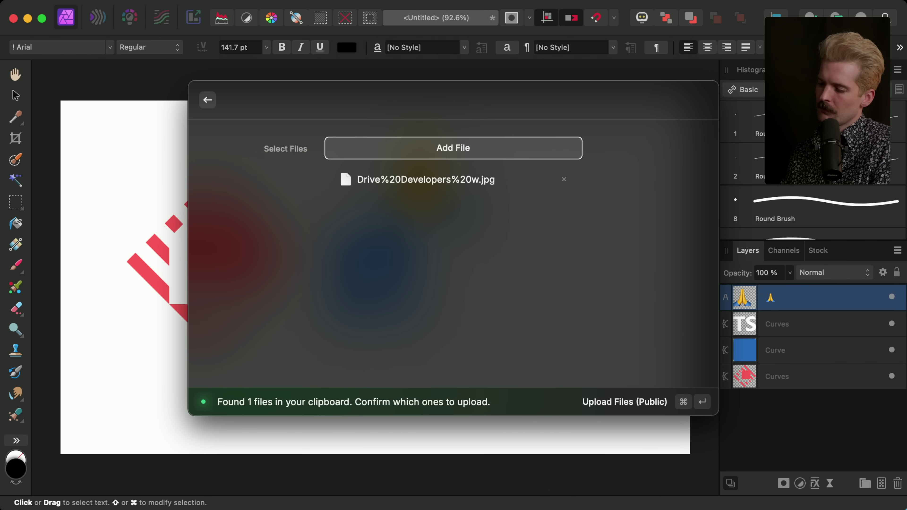
key(Return)
key(Escape)
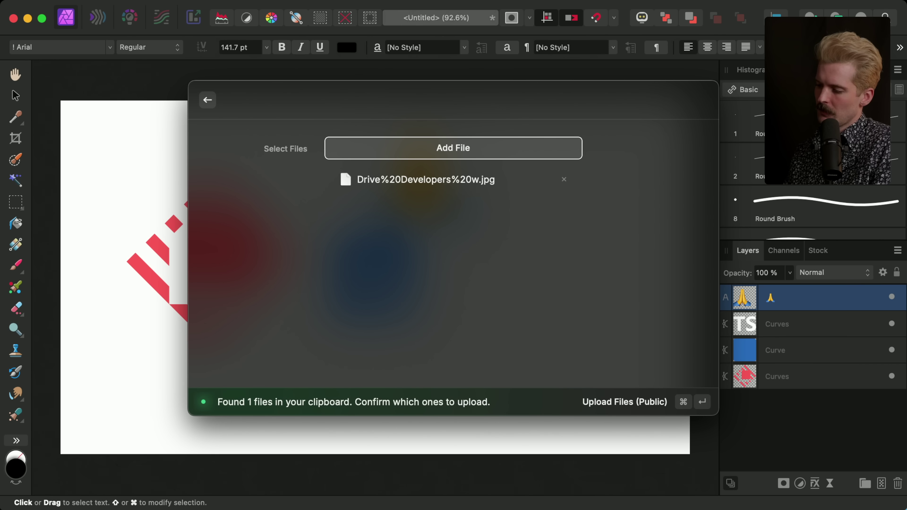
key(cmd+Return)
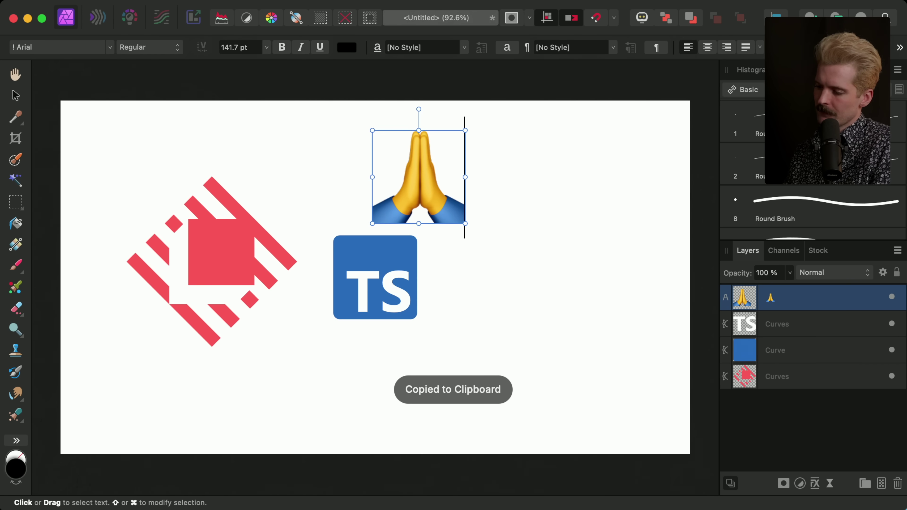
Step: Paste the upload link beside the praying-hands emoji, then undo it
key(cmd+v)
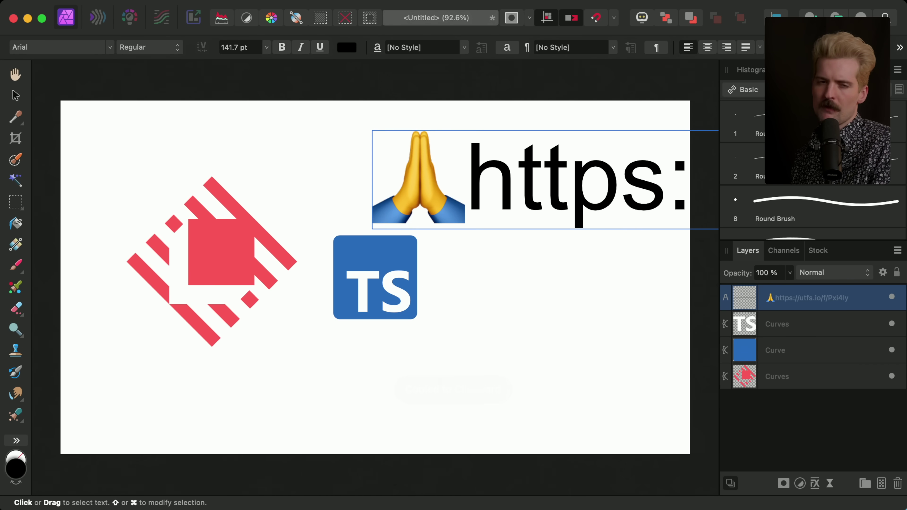
key(super+z)
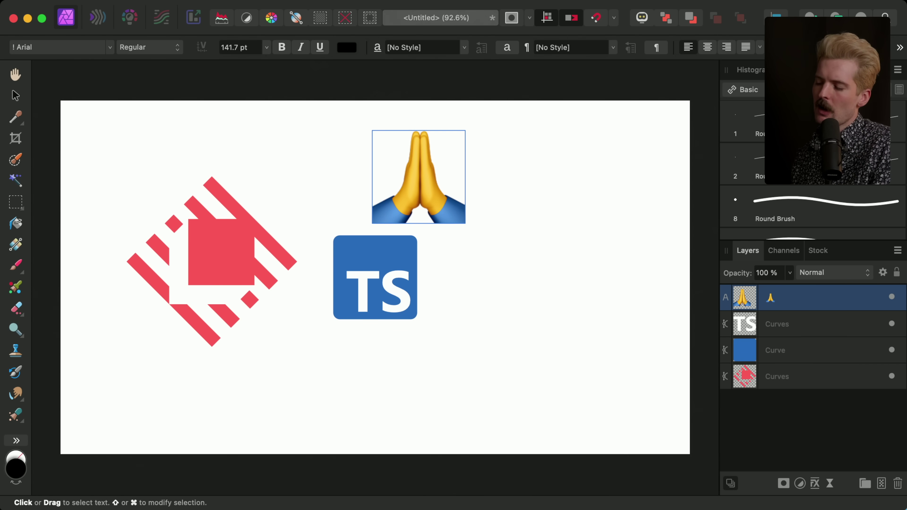
key(super+Tab)
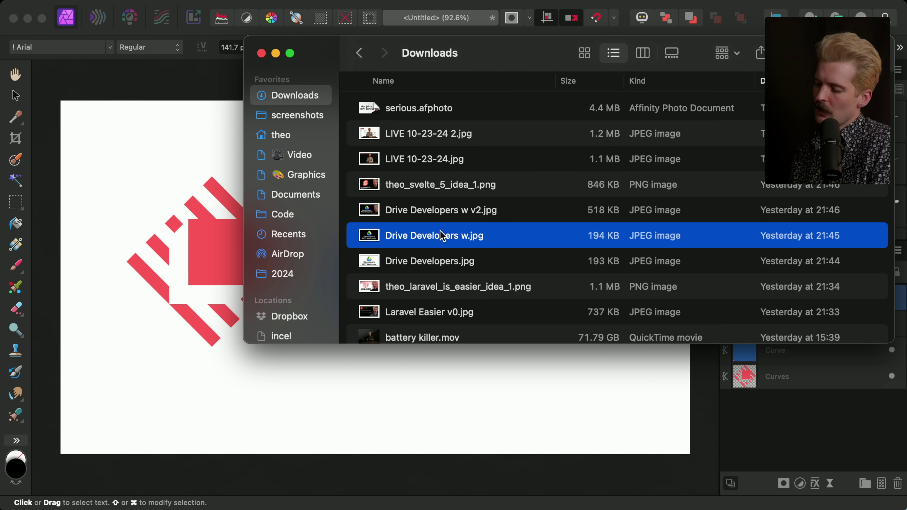
Step: Select the 5.22 GB Next 15 .mov file in the Downloads list
scroll(443, 236, down, 10)
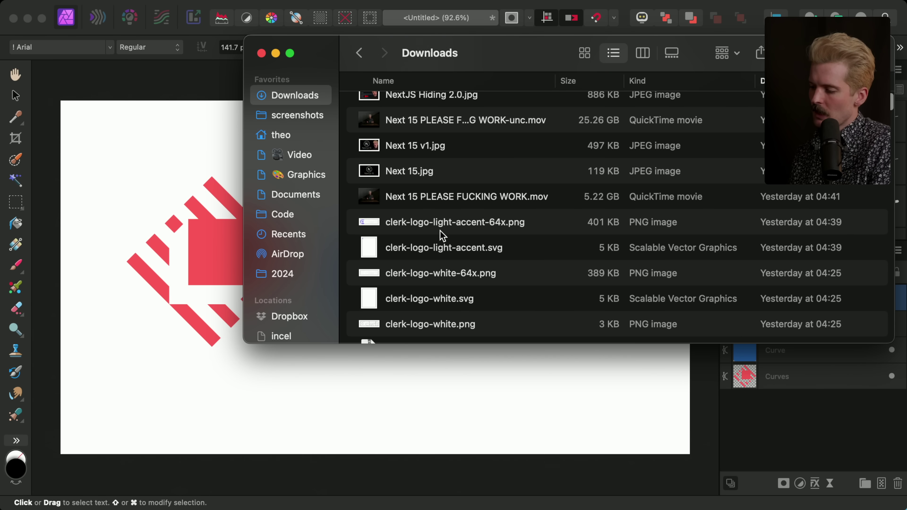
click(470, 202)
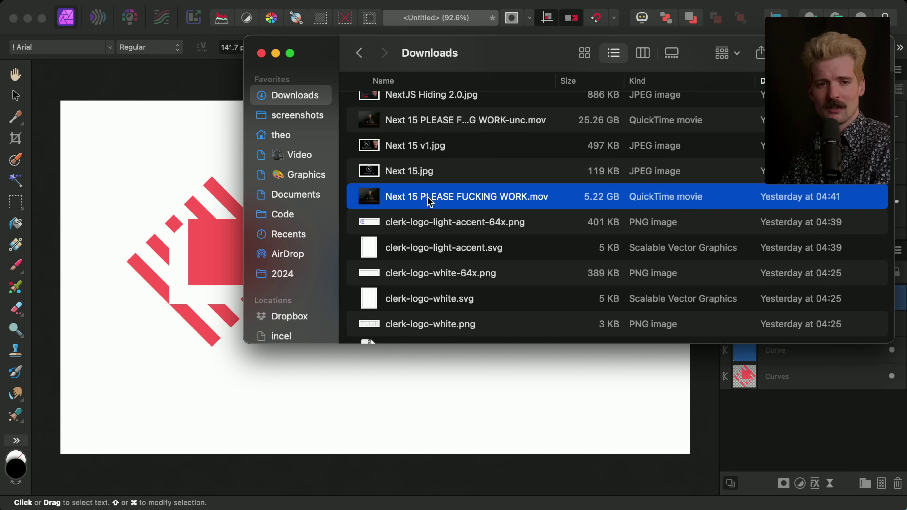
scroll(428, 196, up, 15)
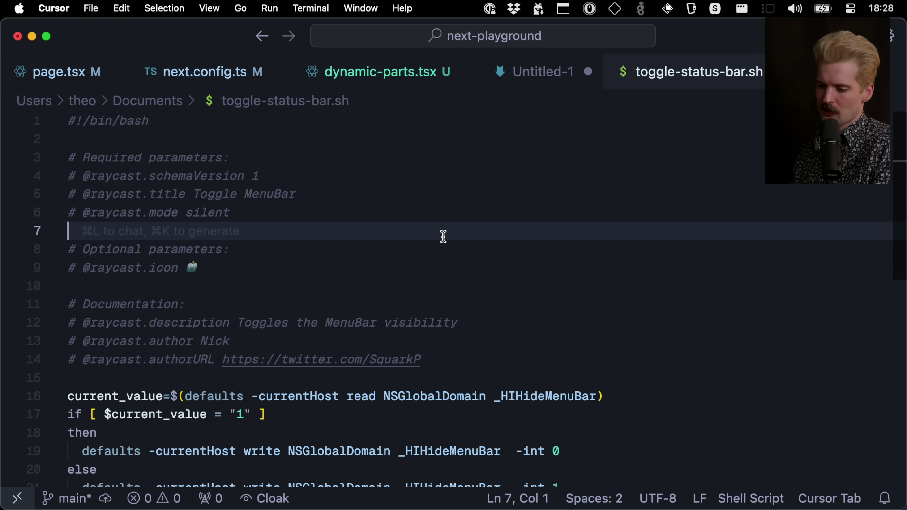
Step: Highlight the script's bash shebang and required Raycast header lines, then deselect them
drag(133, 137, 47, 72)
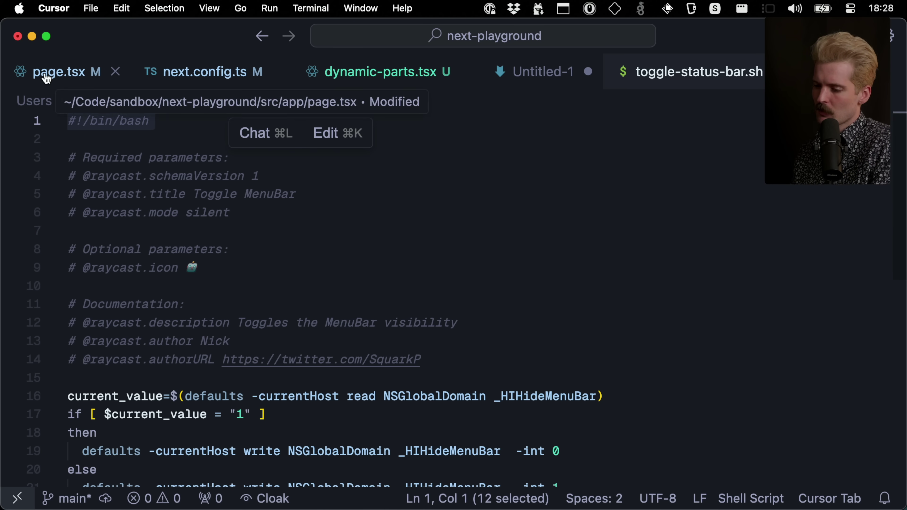
drag(278, 229, 63, 158)
click(202, 231)
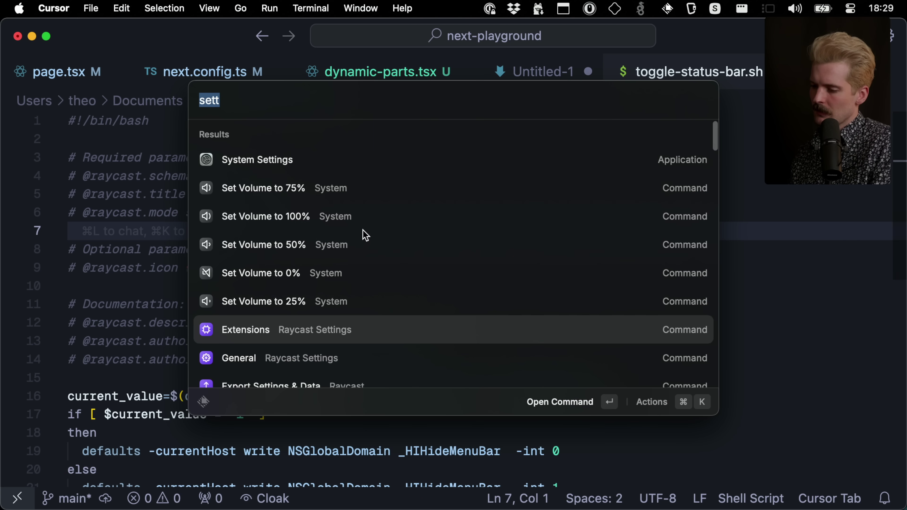
Step: Run the Toggle MenuBar script command from Raycast via 'togg' to hide the menu bar
key(super+space)
text(togg)
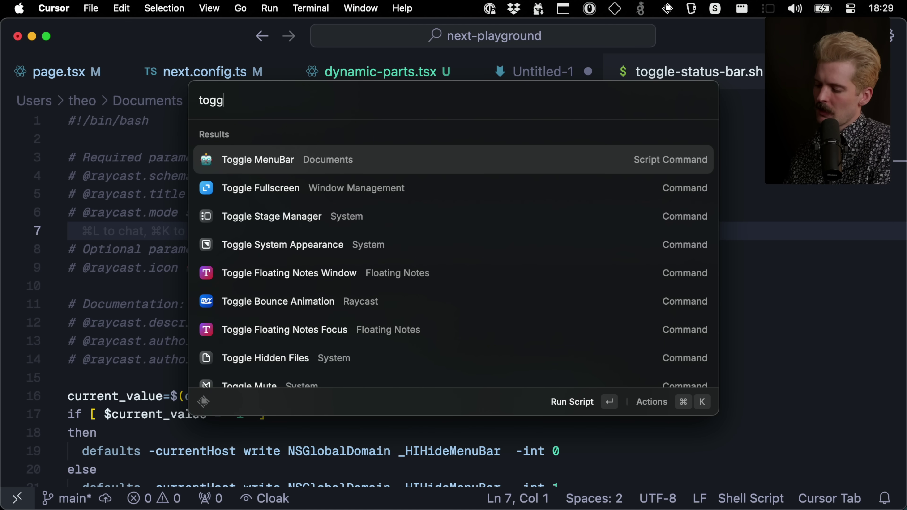
key(Return)
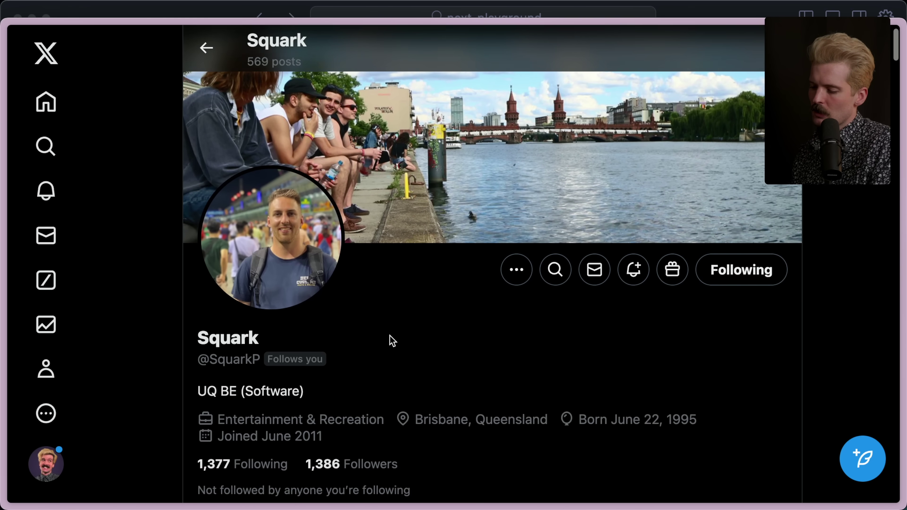
Step: Close the author's X profile and return to the script's author line in Cursor
scroll(392, 341, up, 3)
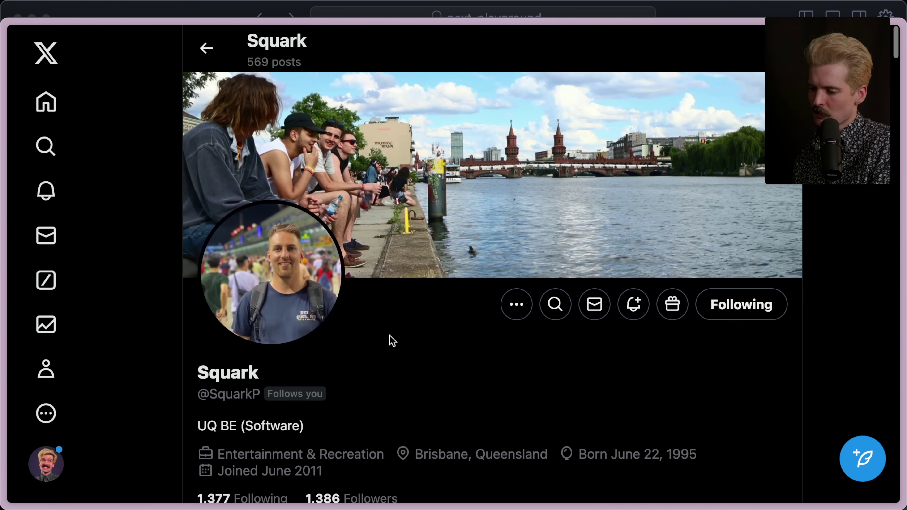
key(super+w)
key(super+Tab)
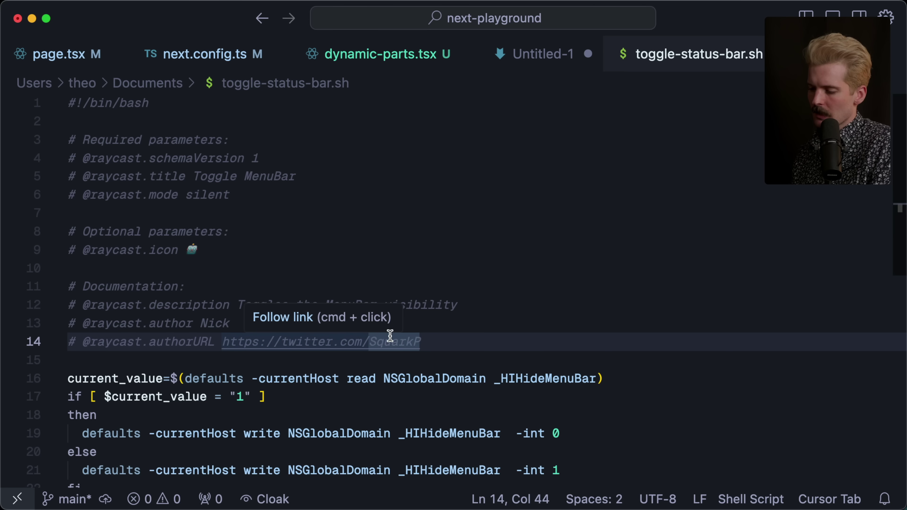
click(466, 326)
Step: Highlight the script's menu bar toggling logic (lines 9–22), then bring up the Raycast launcher
scroll(464, 326, down, 5)
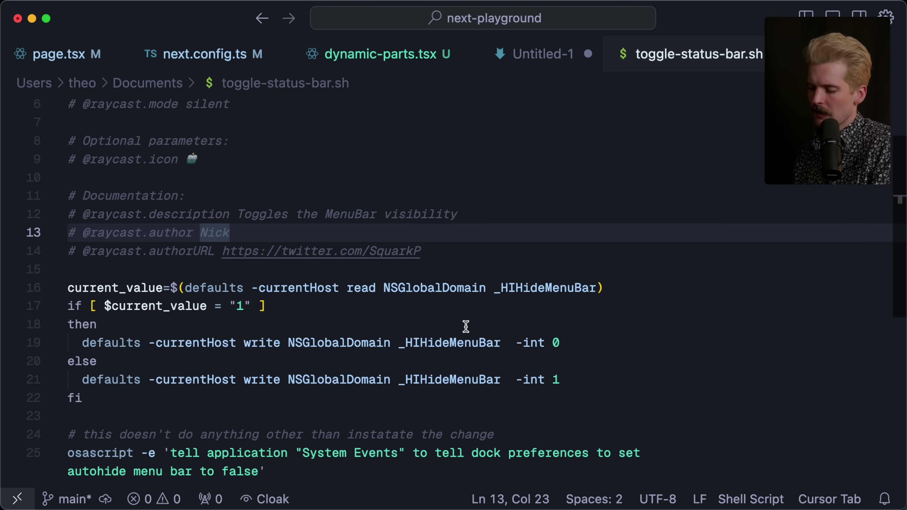
drag(178, 404, 122, 172)
click(121, 176)
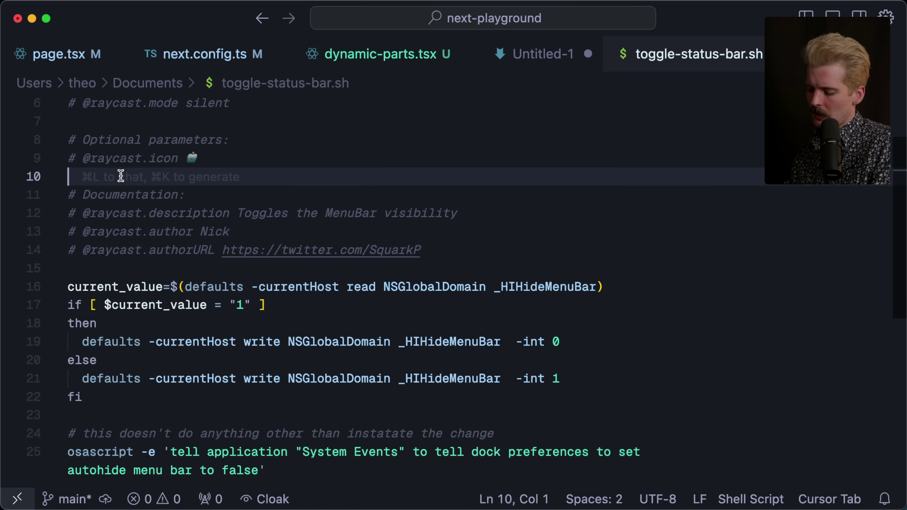
key(super+space)
Step: Search 'togg' in the launcher, dismiss it without running anything, and switch to the stream manager
text(togg)
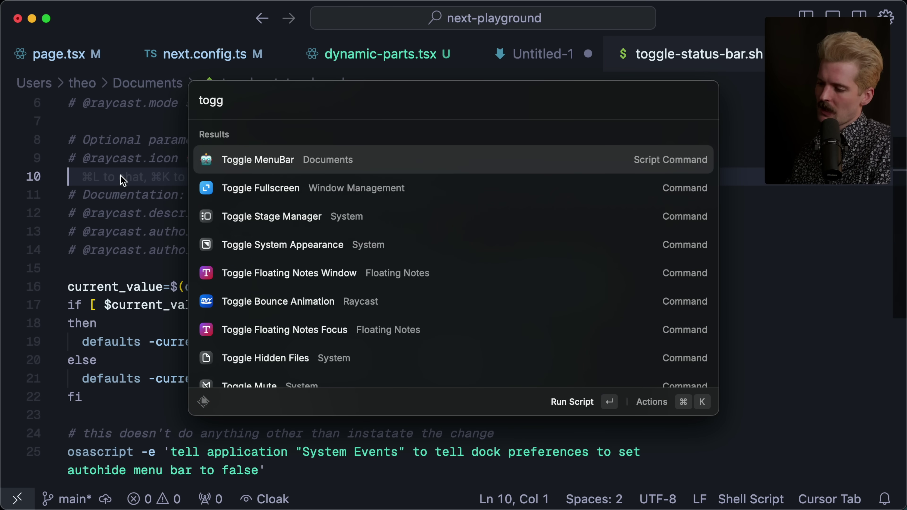
key(Return)
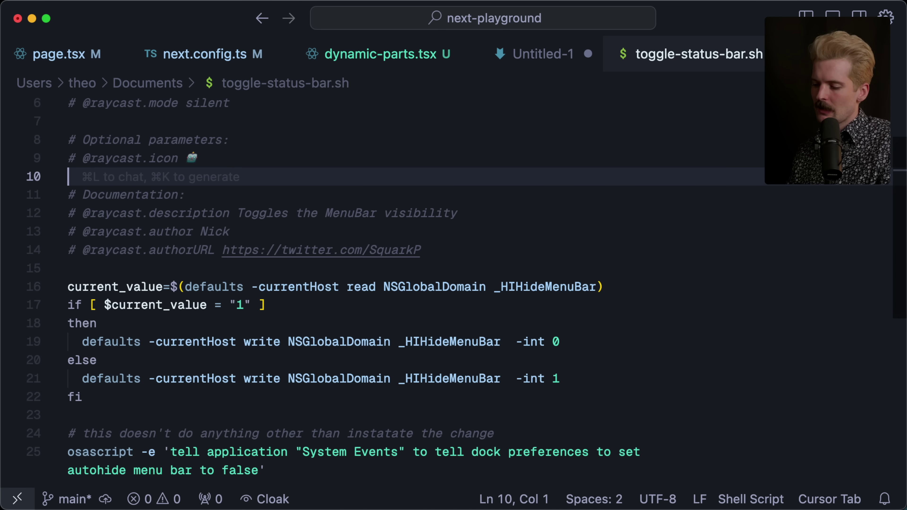
key(super+Tab)
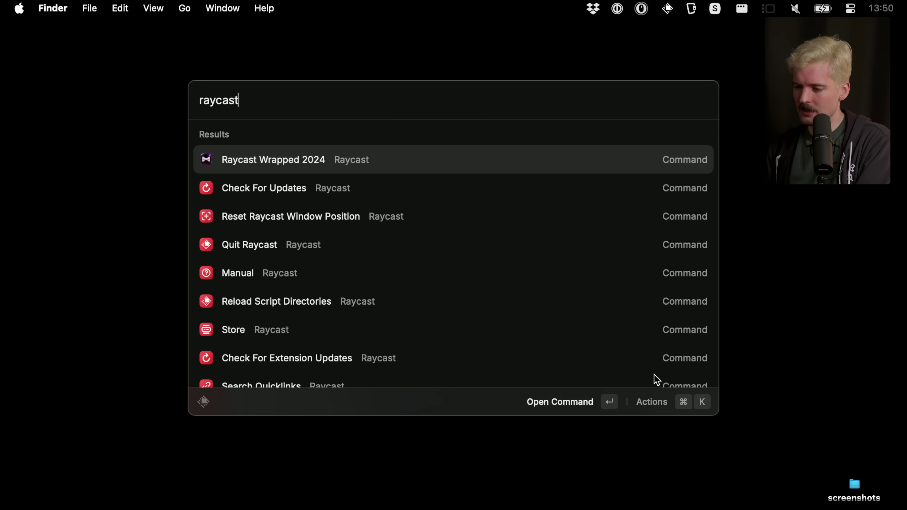
Step: Launch Raycast Wrapped 2024 and advance past the Usage stats (3770 opens) to the Extensions page
key(Return)
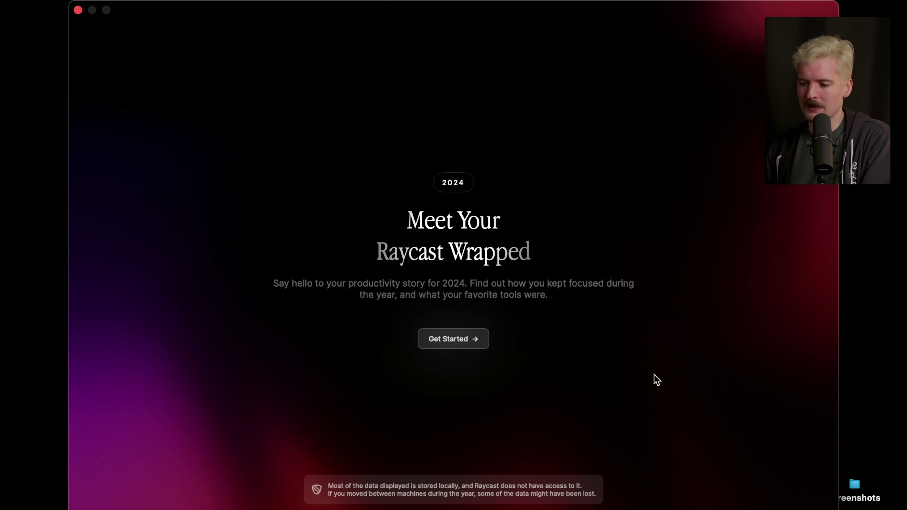
click(443, 342)
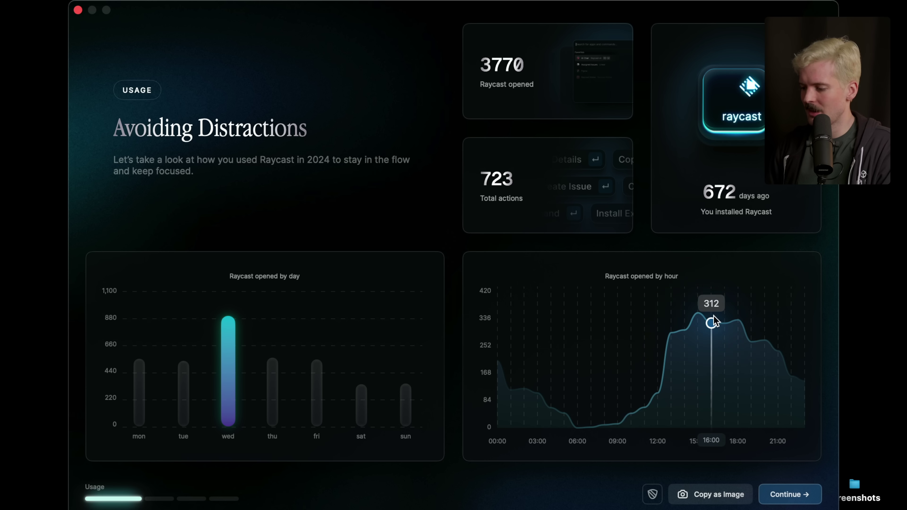
mouse_move(234, 405)
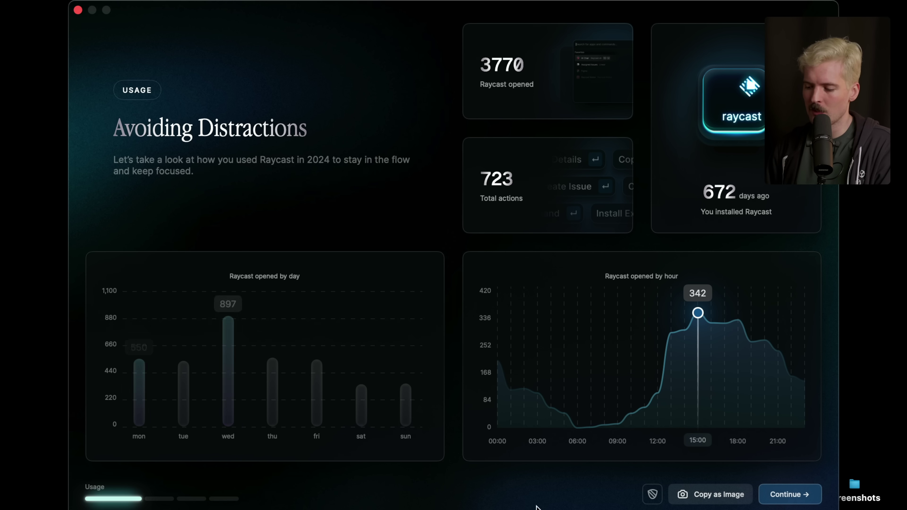
click(787, 492)
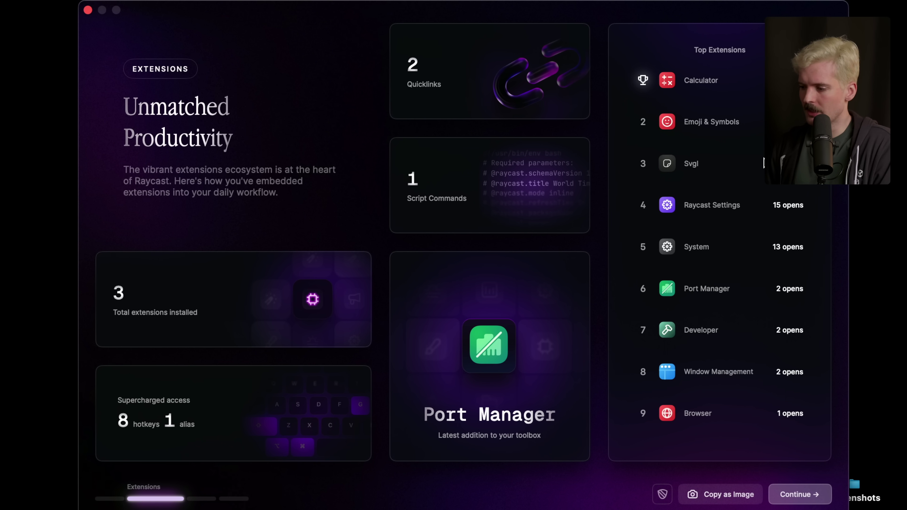
key(ctrl+super+space)
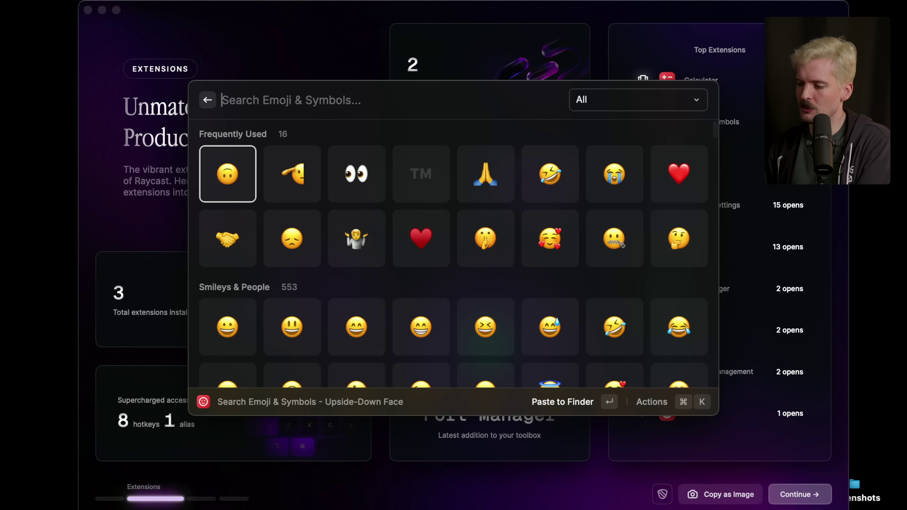
key(Escape)
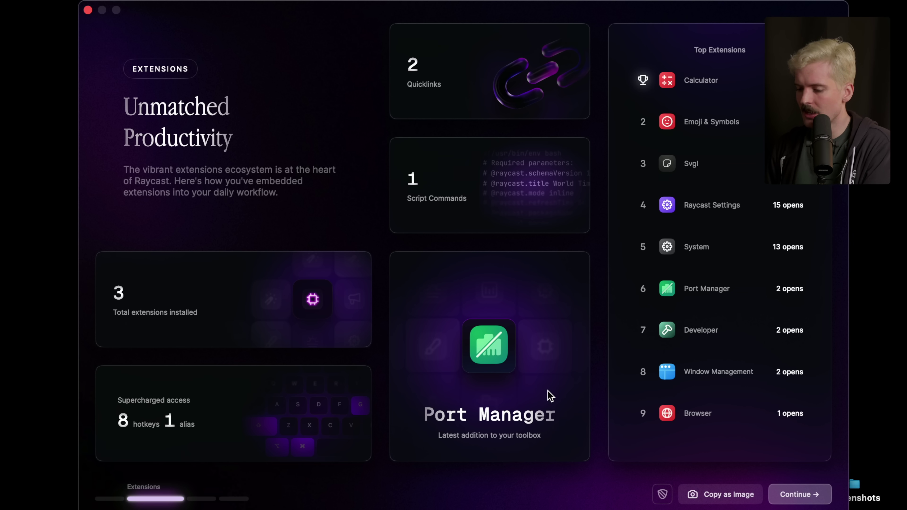
key(ctrl+super+space)
key(Escape)
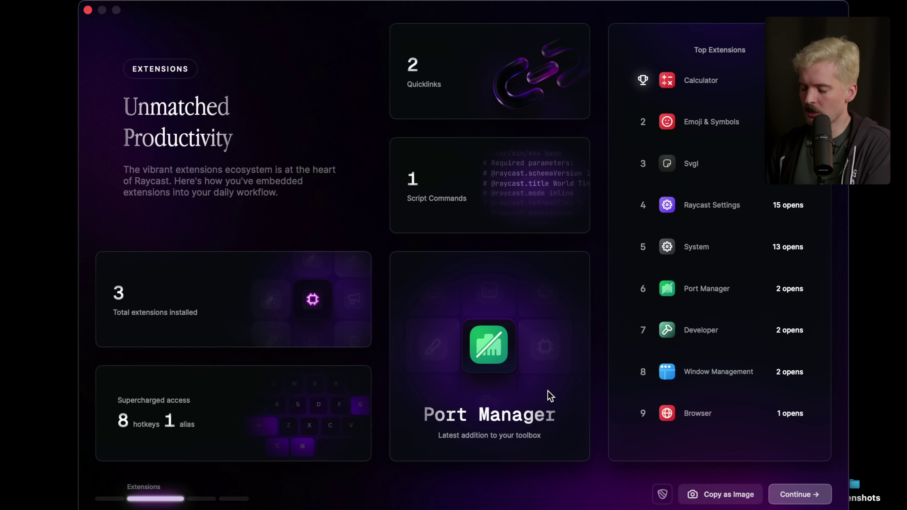
key(ctrl+super+space)
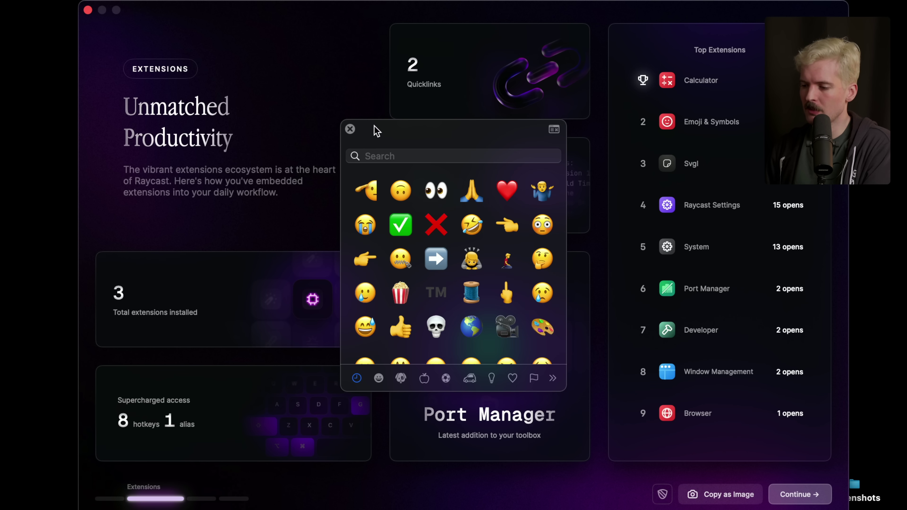
key(Escape)
key(ctrl+super+space)
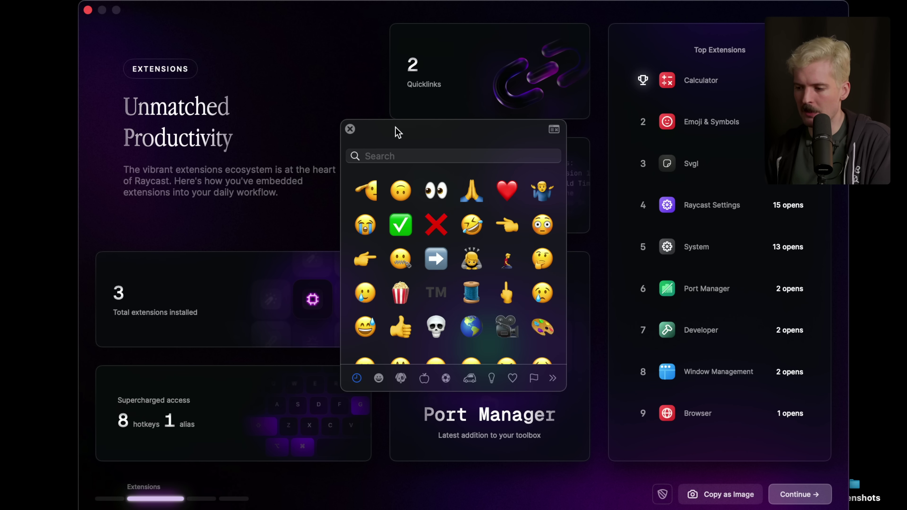
click(351, 130)
key(ctrl+super+space)
click(351, 130)
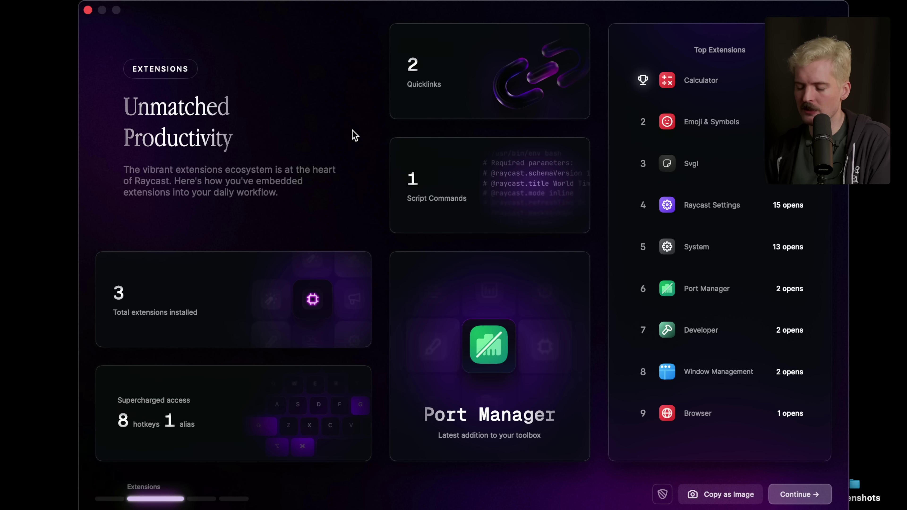
key(ctrl+super+space)
key(Escape)
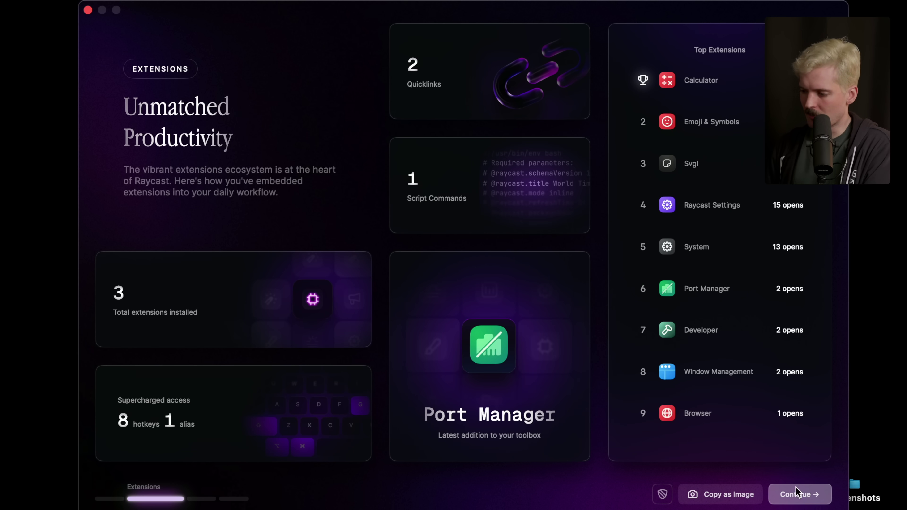
click(800, 492)
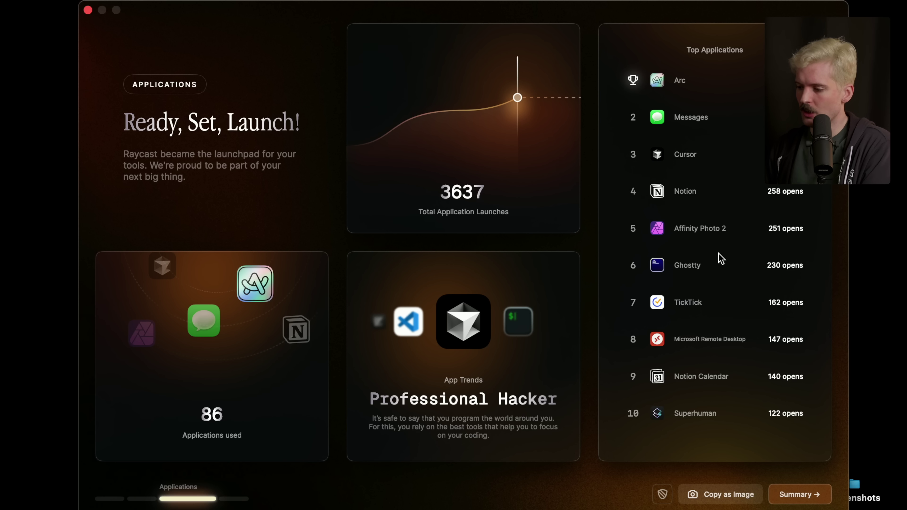
Step: Nudge the Wrapped window slightly left while it shows the Applications page
drag(673, 156, 661, 148)
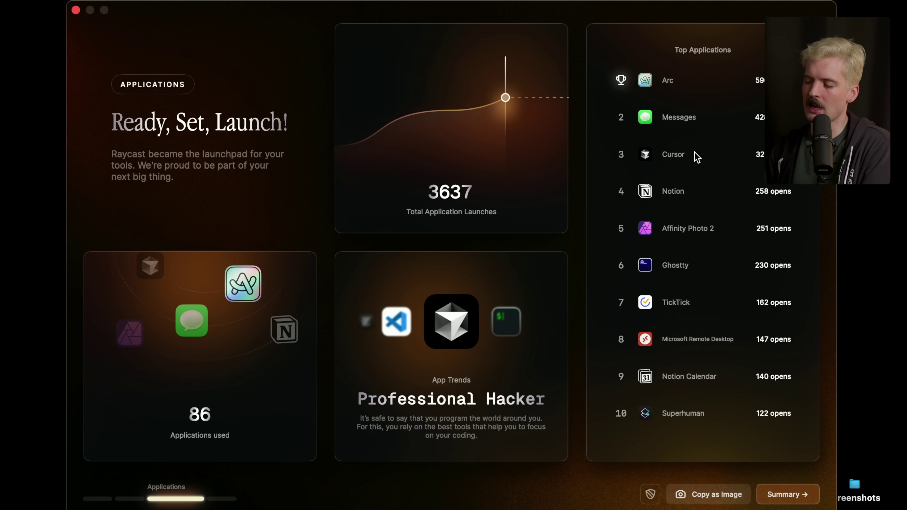
Step: Open the Wrapped 2024 Summary with the Mathematician card, Wednesday most active and 15:00 peak
click(780, 495)
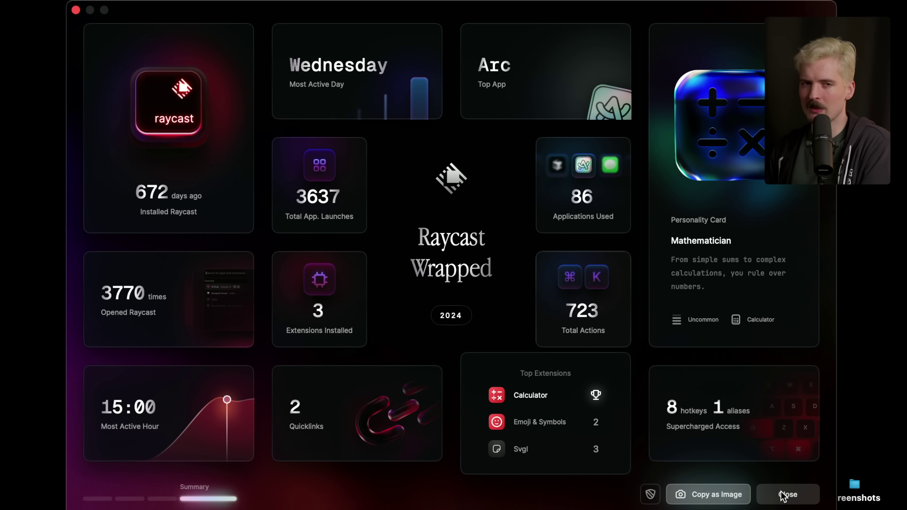